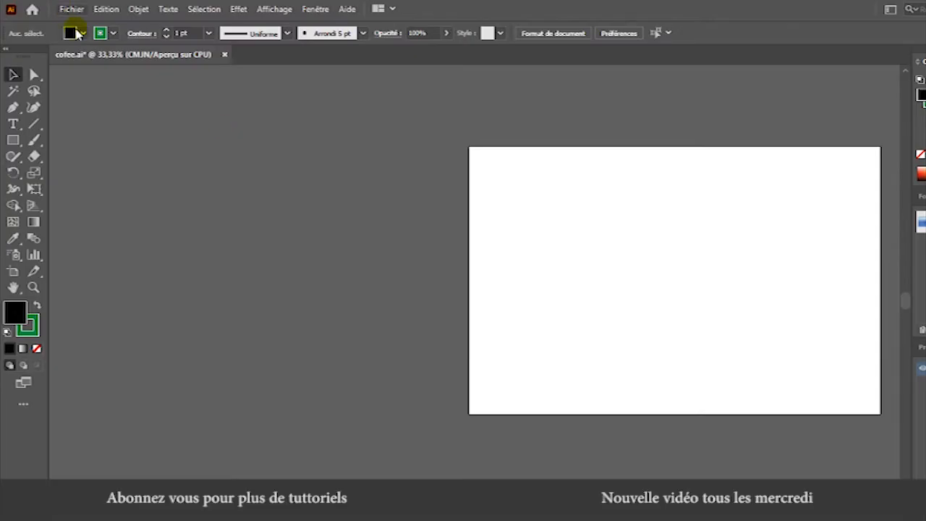
Set the fill to none and draw an open half-profile of a lidded coffee cup with the Pen tool, about 367 px tall.
{"action": "left_click", "coordinate": [82, 33]}
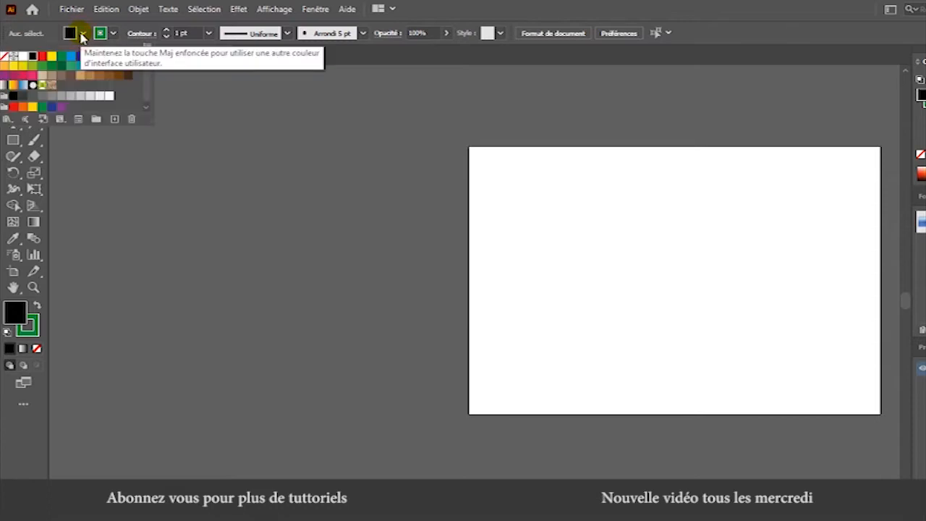
{"action": "left_click", "coordinate": [4, 55]}
{"action": "key", "text": "p"}
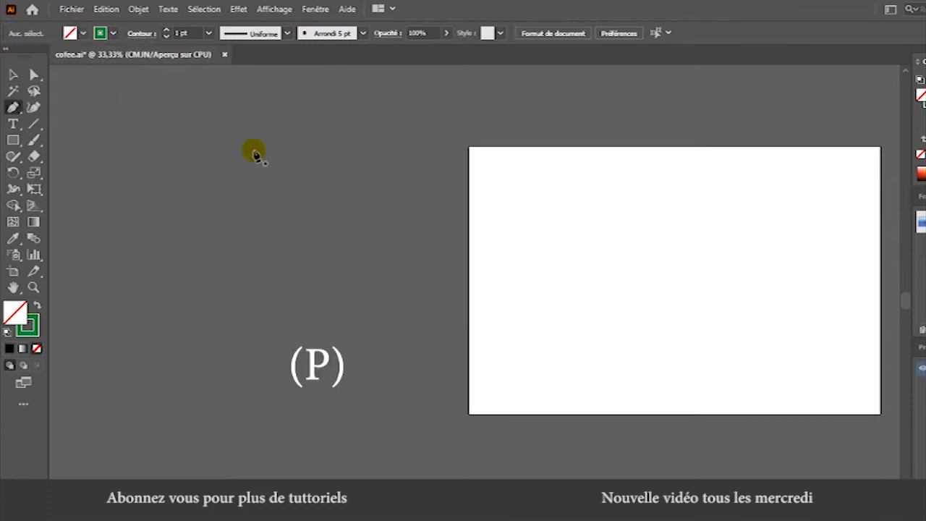
{"action": "left_click", "coordinate": [253, 165]}
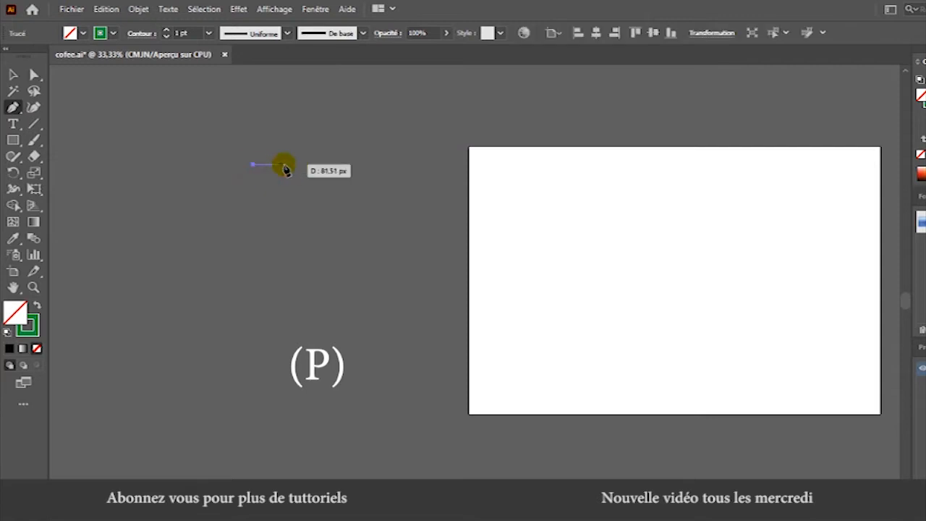
{"action": "left_click", "coordinate": [282, 165]}
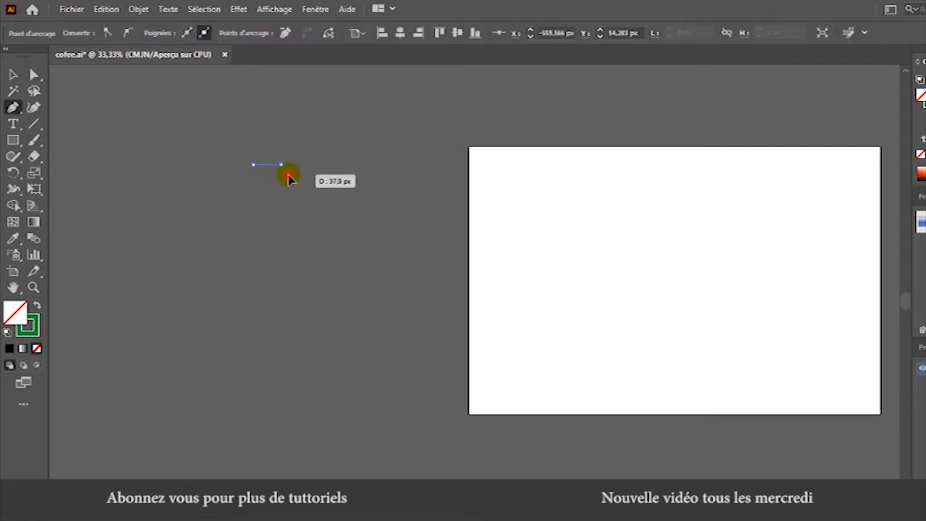
{"action": "left_click", "coordinate": [289, 175]}
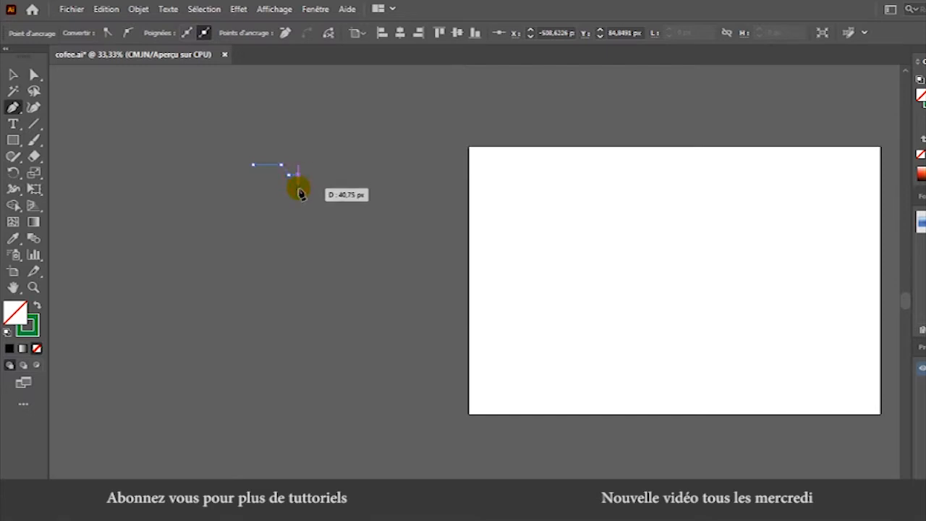
{"action": "left_click", "coordinate": [299, 189]}
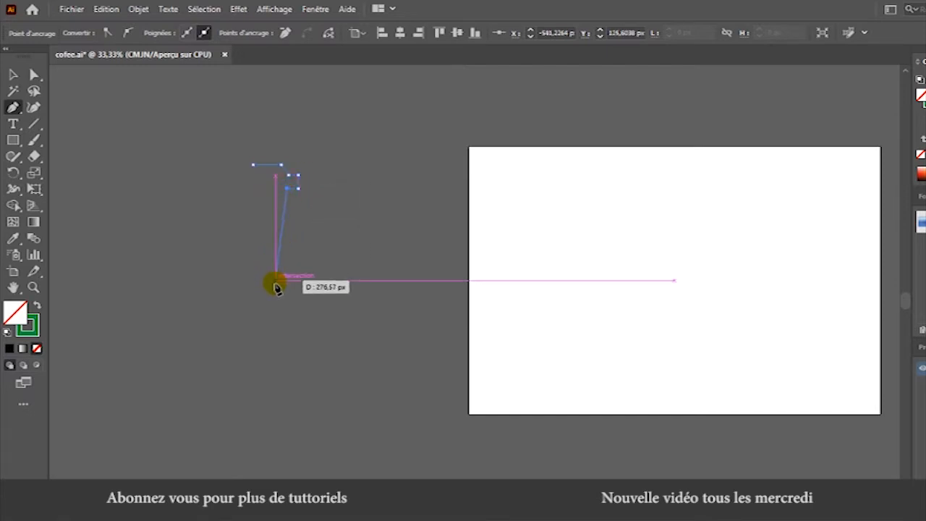
{"action": "left_click", "coordinate": [276, 286]}
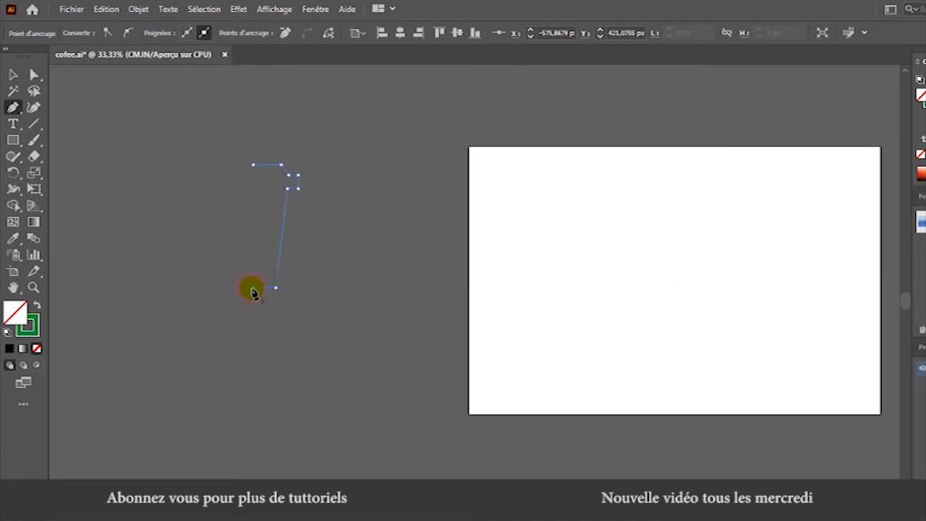
{"action": "key", "text": "v"}
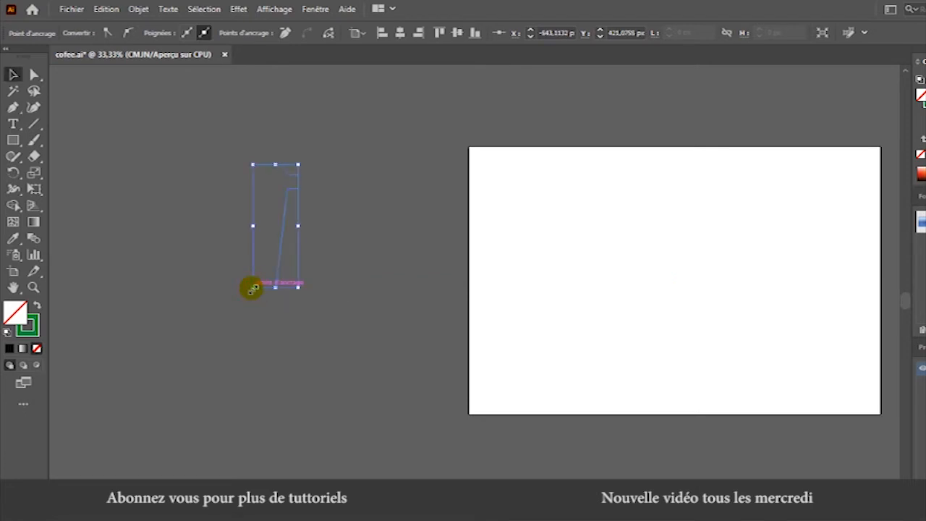
Apply a 3D Revolve effect to the cup profile, turning it 360° around its left edge with plastic shading.
{"action": "left_click", "coordinate": [238, 10]}
{"action": "mouse_move", "coordinate": [302, 86]}
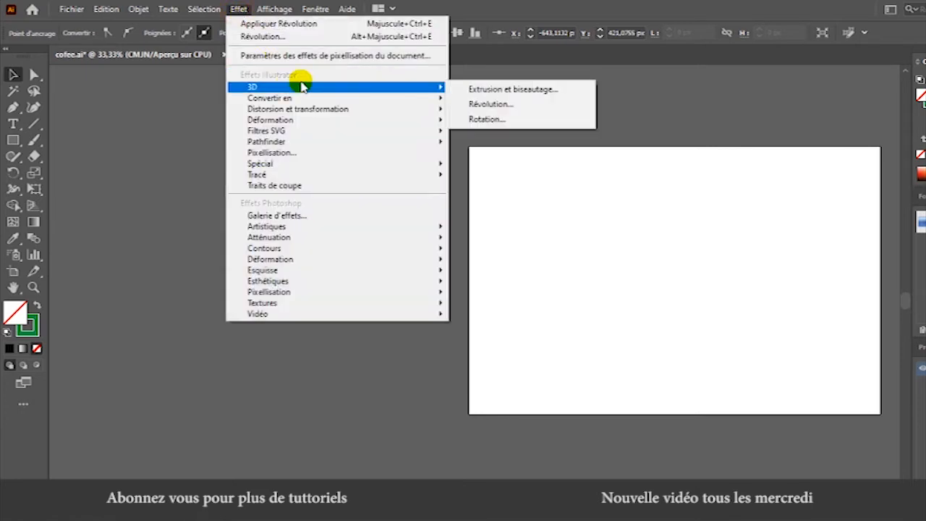
{"action": "left_click", "coordinate": [496, 105]}
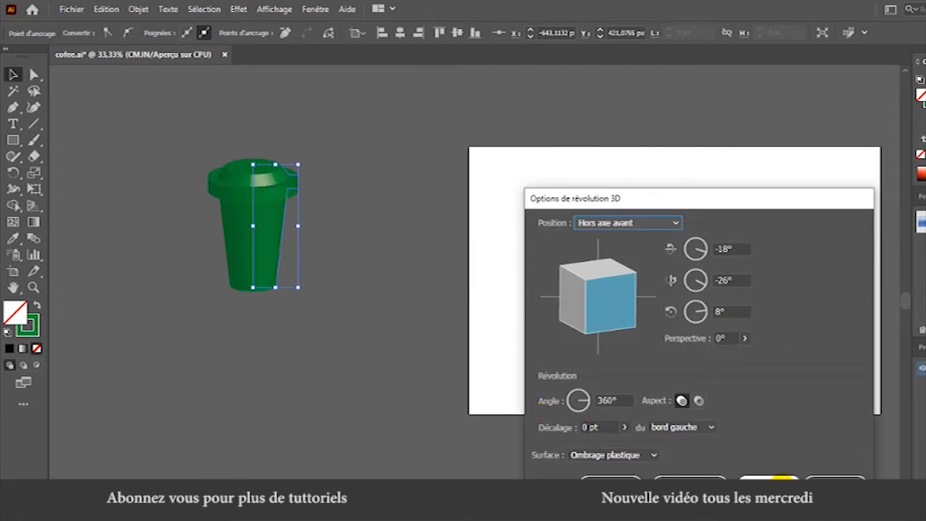
{"action": "left_click", "coordinate": [772, 479]}
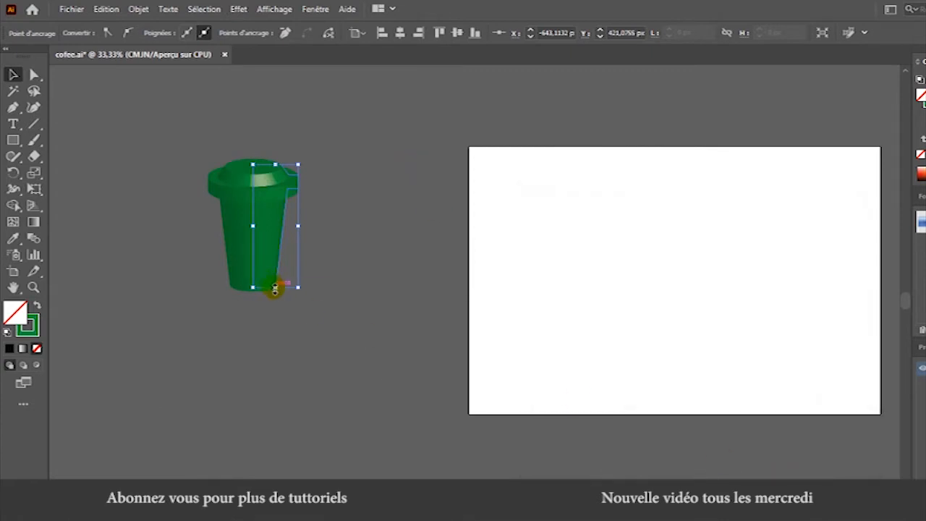
Stretch the revolved cup's profile to about 401 px tall and widen it slightly, leaving it deselected.
{"action": "left_click_drag", "start_coordinate": [275, 288], "coordinate": [275, 298]}
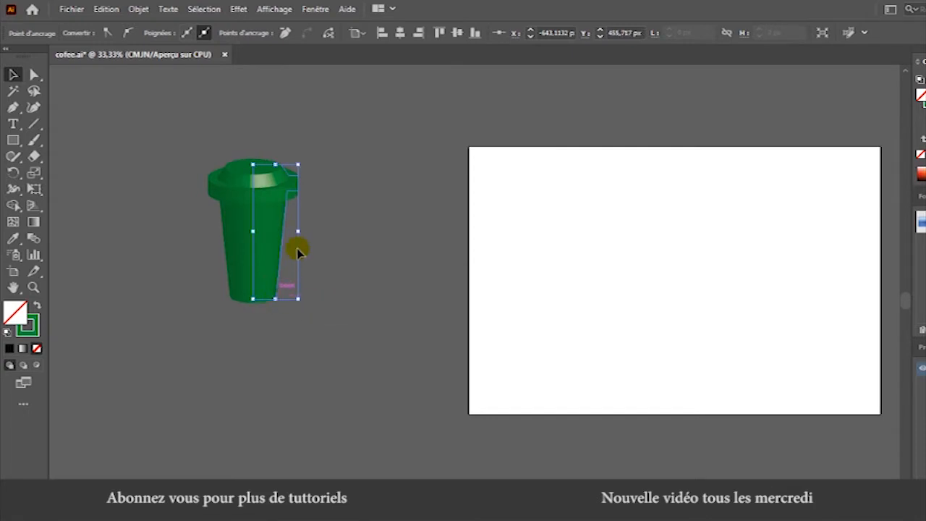
{"action": "left_click_drag", "start_coordinate": [299, 232], "coordinate": [301, 235]}
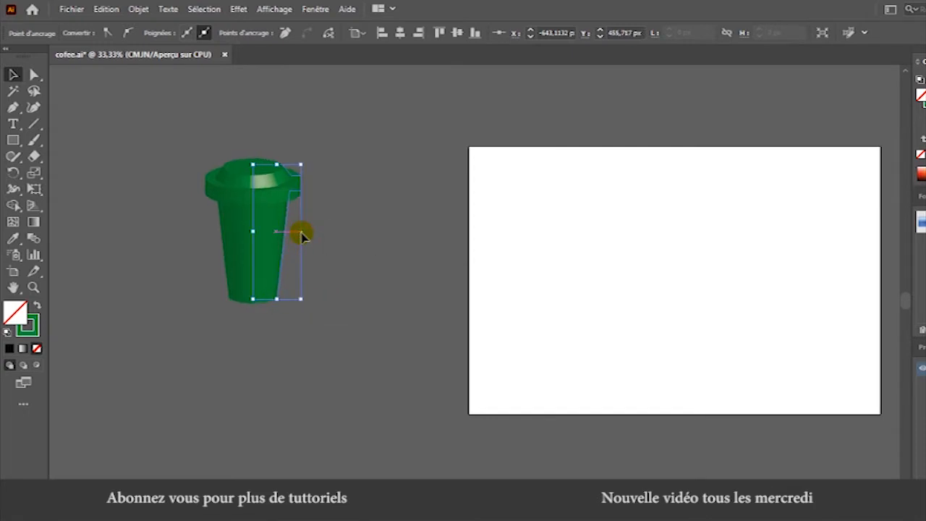
{"action": "left_click", "coordinate": [364, 235]}
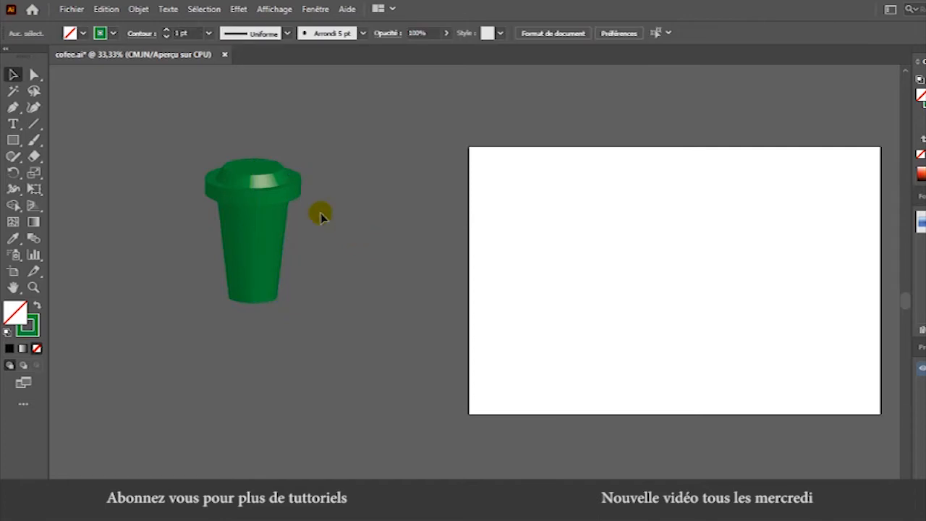
Select the cup and change its green stroke to the light brown swatch C=30 M=50 J=75 N=10.
{"action": "left_click_drag", "start_coordinate": [189, 148], "coordinate": [318, 323]}
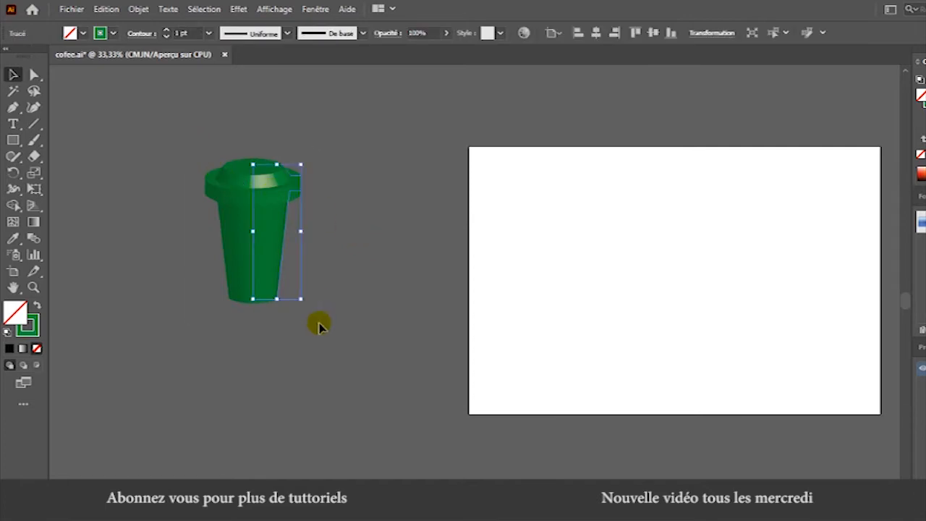
{"action": "left_click", "coordinate": [115, 36]}
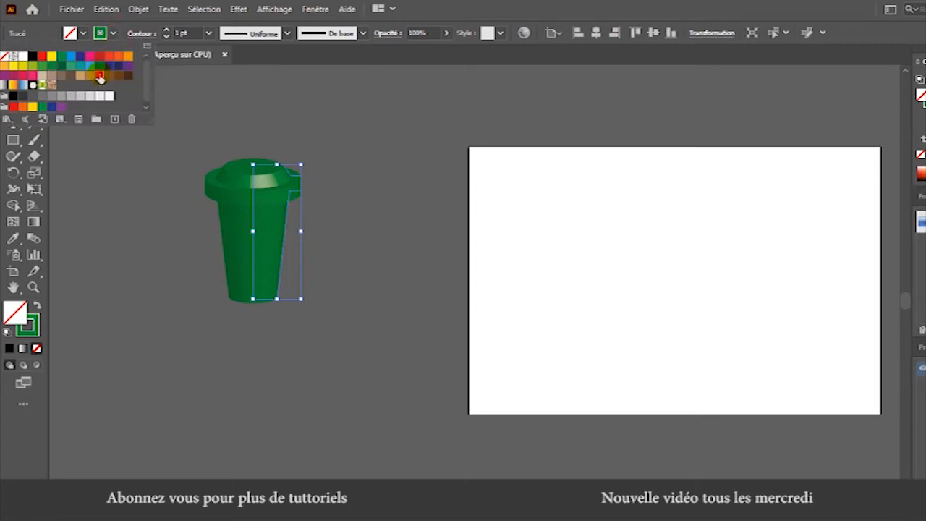
{"action": "left_click", "coordinate": [99, 75]}
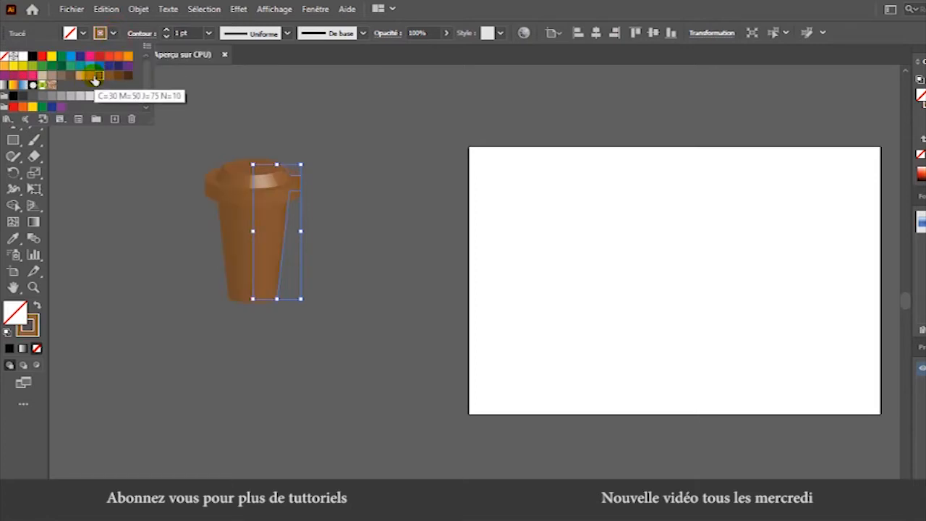
{"action": "left_click", "coordinate": [109, 76]}
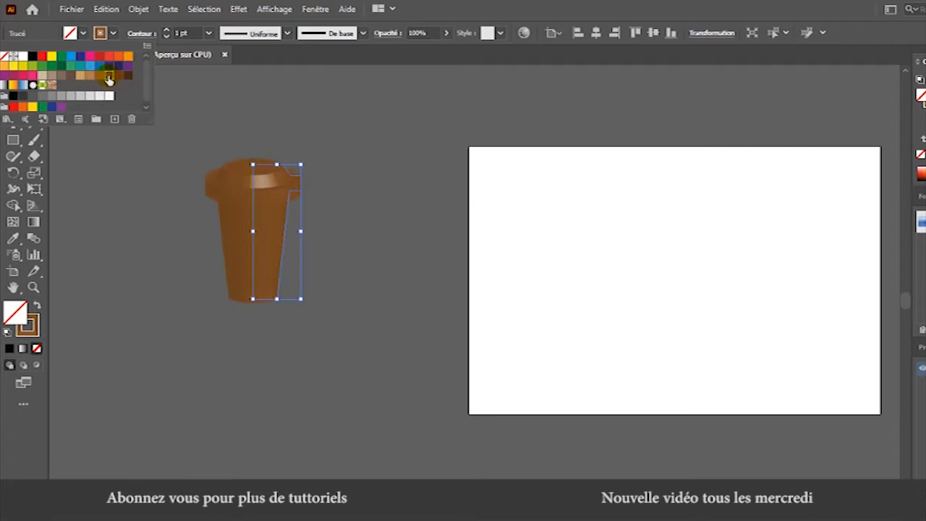
{"action": "left_click", "coordinate": [89, 78]}
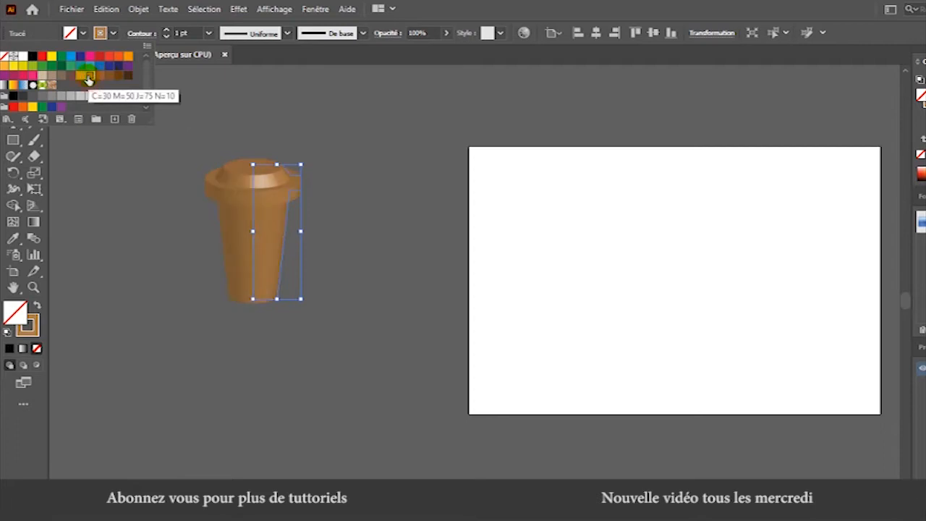
{"action": "left_click", "coordinate": [379, 235]}
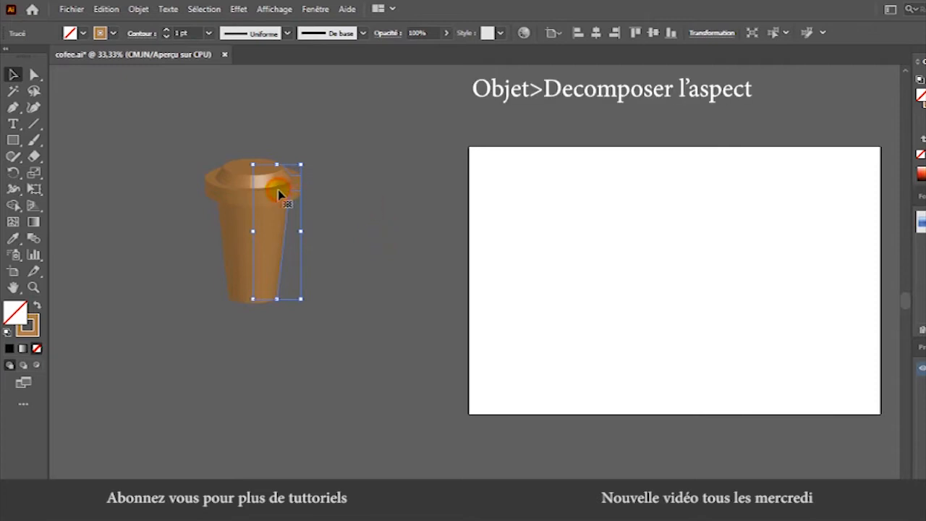
Expand the cup's appearance and ungroup the result twice to separate its surfaces.
{"action": "left_click", "coordinate": [138, 8]}
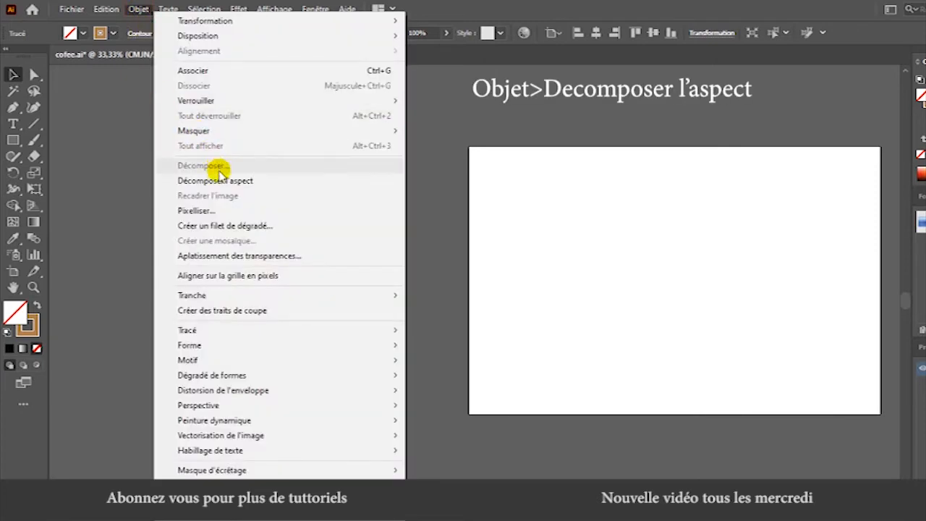
{"action": "left_click", "coordinate": [219, 180]}
{"action": "right_click", "coordinate": [257, 204]}
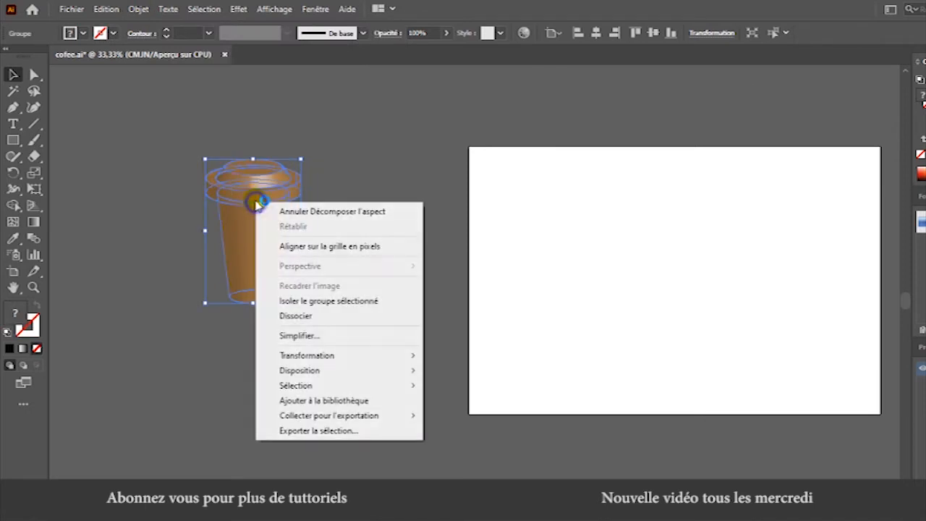
{"action": "left_click", "coordinate": [332, 315]}
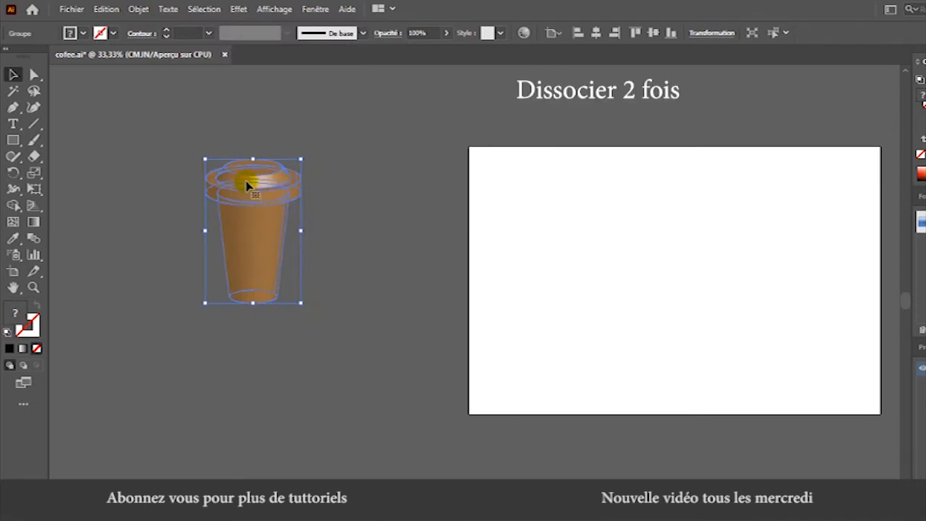
{"action": "right_click", "coordinate": [246, 184]}
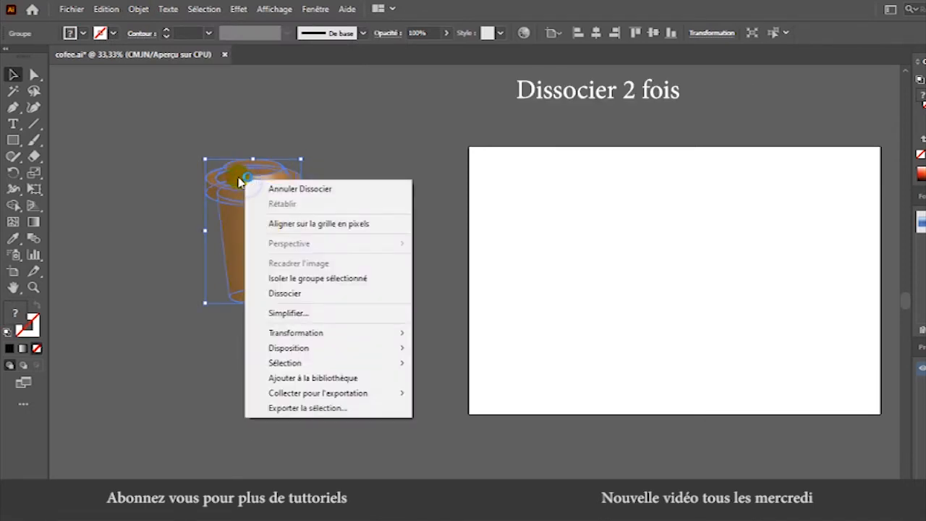
{"action": "left_click", "coordinate": [286, 295]}
{"action": "left_click", "coordinate": [344, 235]}
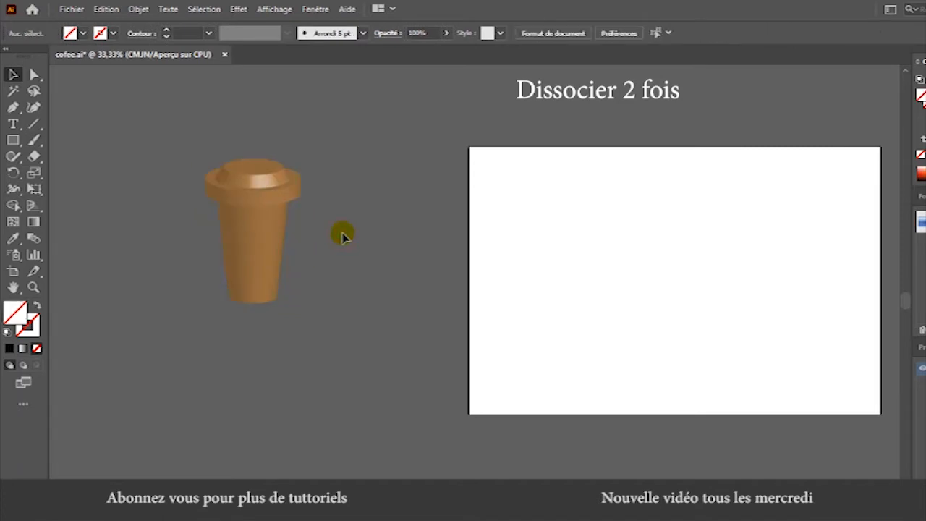
Try a white-to-black gradient fill on the lid's rim band and undo it.
{"action": "left_click", "coordinate": [287, 192]}
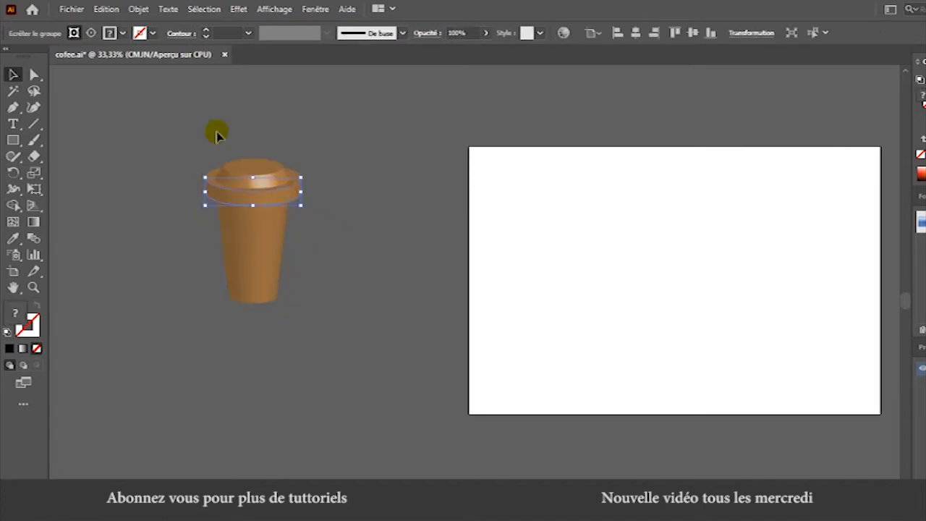
{"action": "left_click", "coordinate": [24, 348]}
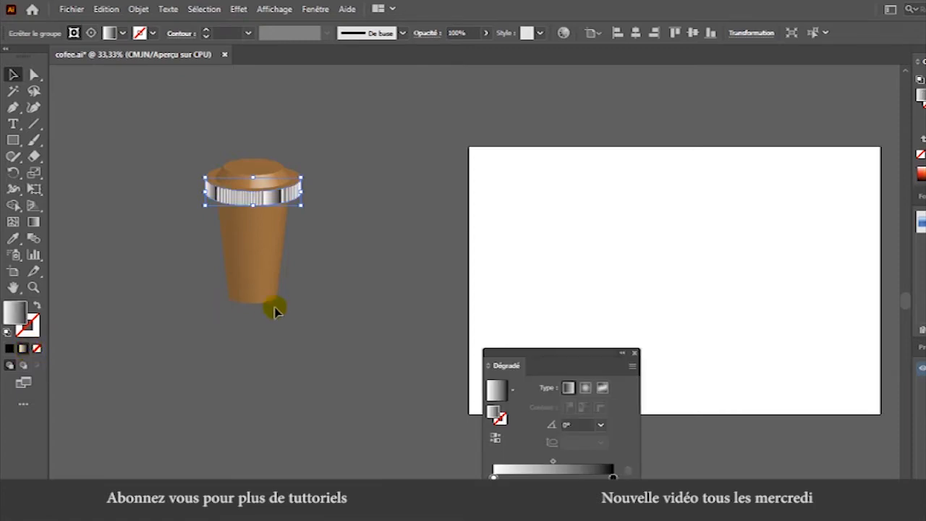
{"action": "key", "text": "ctrl+z"}
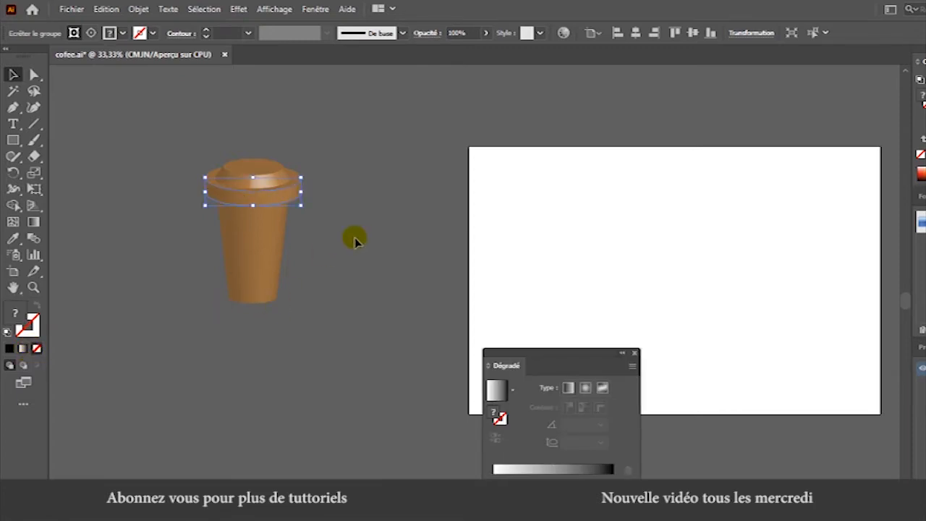
Give the lid's rim band a 1 pt dark brown stroke using the swatch C=40 M=70 J=100 N=50.
{"action": "left_click", "coordinate": [122, 32]}
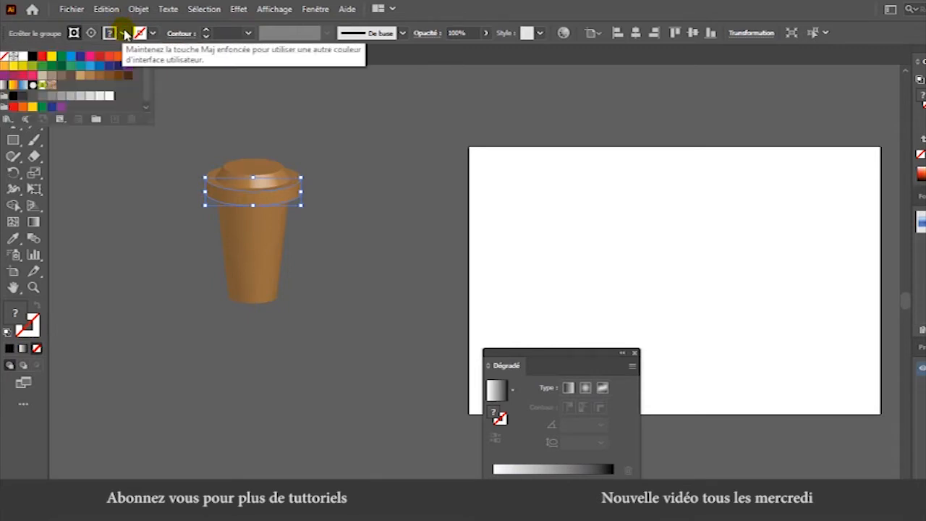
{"action": "left_click", "coordinate": [153, 33]}
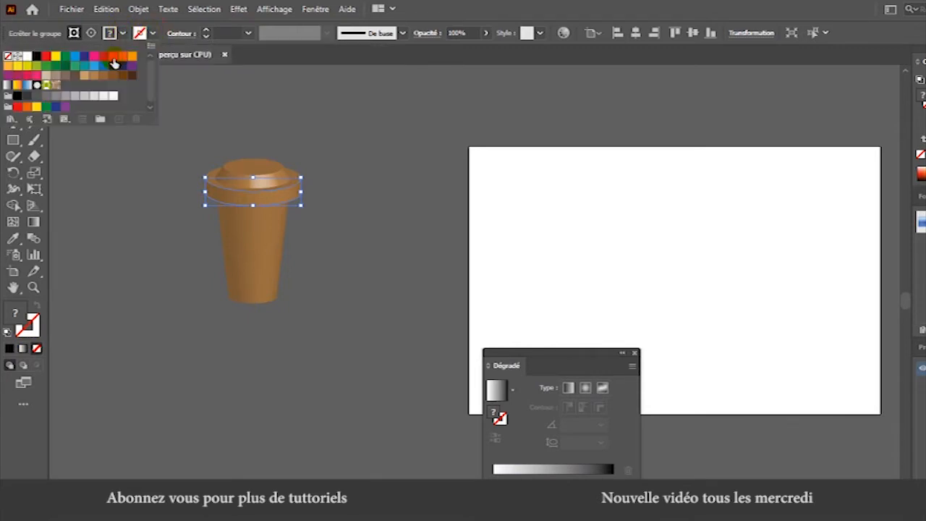
{"action": "left_click", "coordinate": [104, 76]}
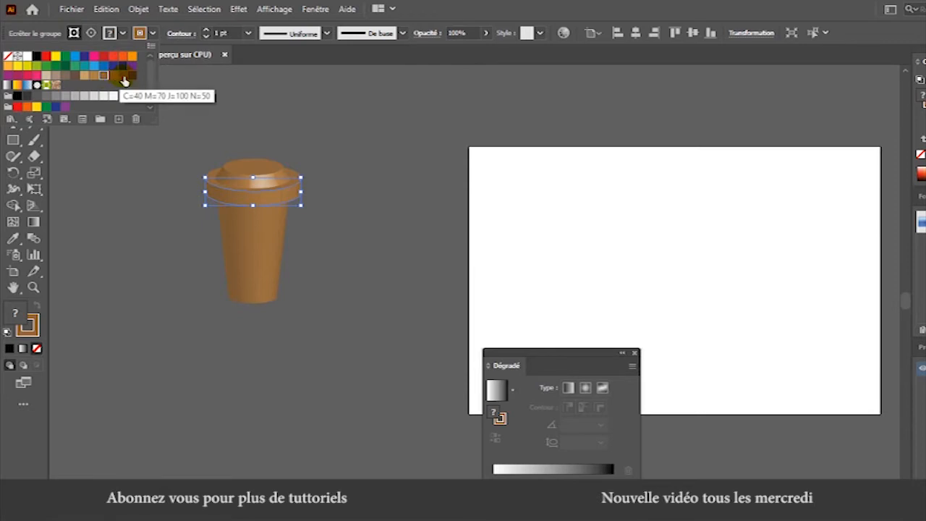
{"action": "left_click", "coordinate": [124, 77]}
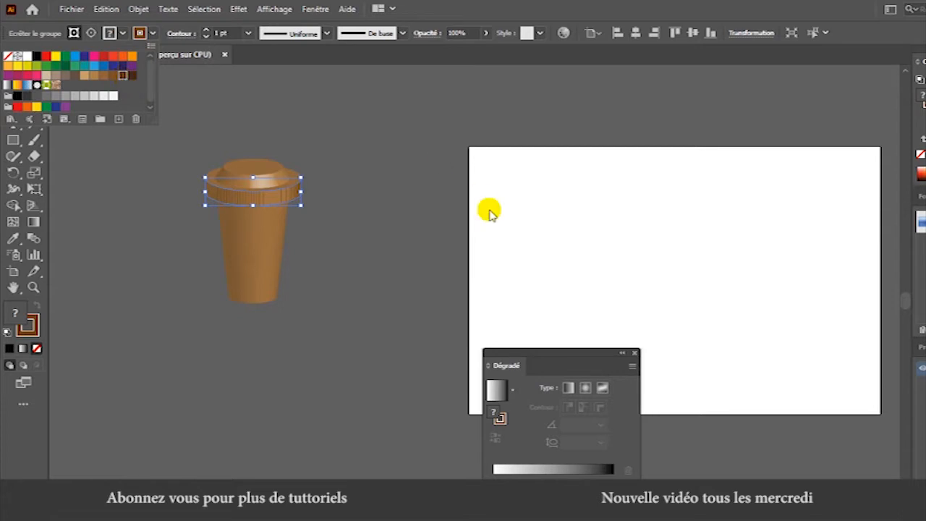
{"action": "left_click", "coordinate": [390, 209]}
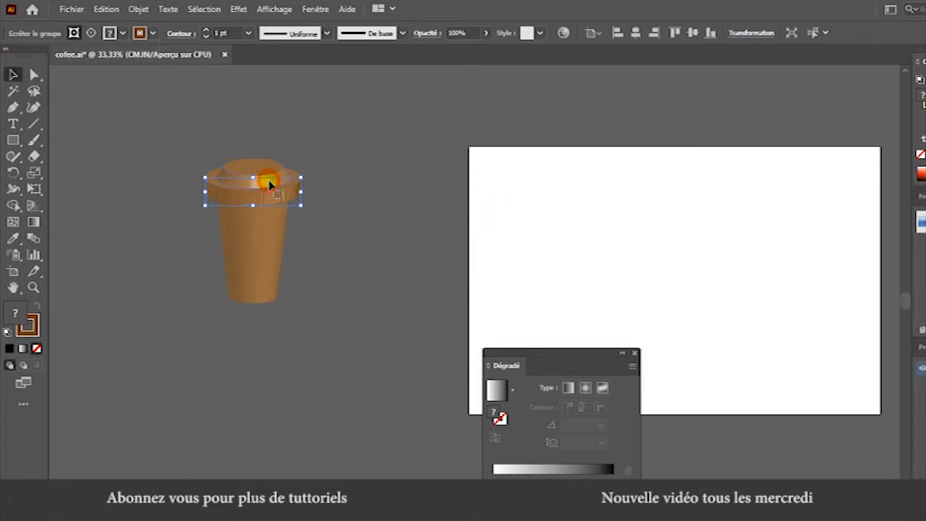
Fill the sloped ring on top of the lid with solid dark brown.
{"action": "left_click", "coordinate": [269, 181]}
{"action": "left_click", "coordinate": [125, 34]}
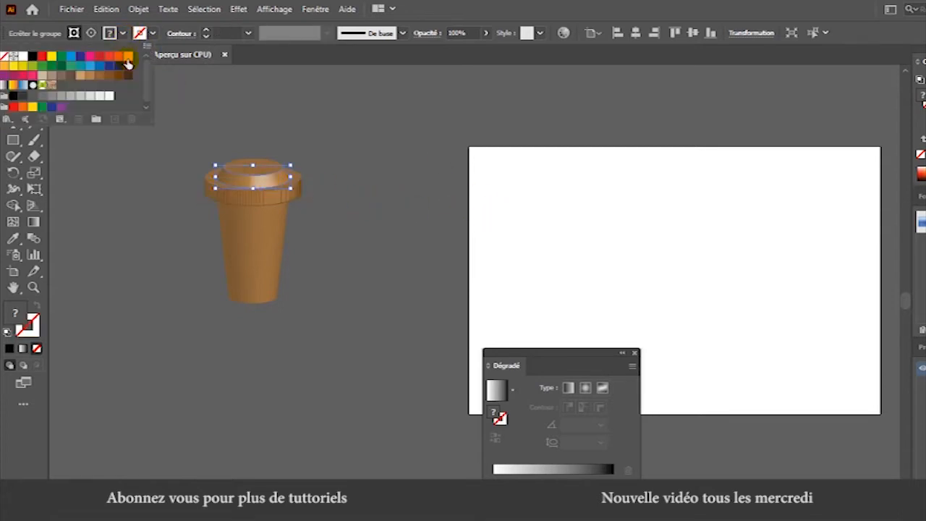
{"action": "left_click", "coordinate": [120, 76]}
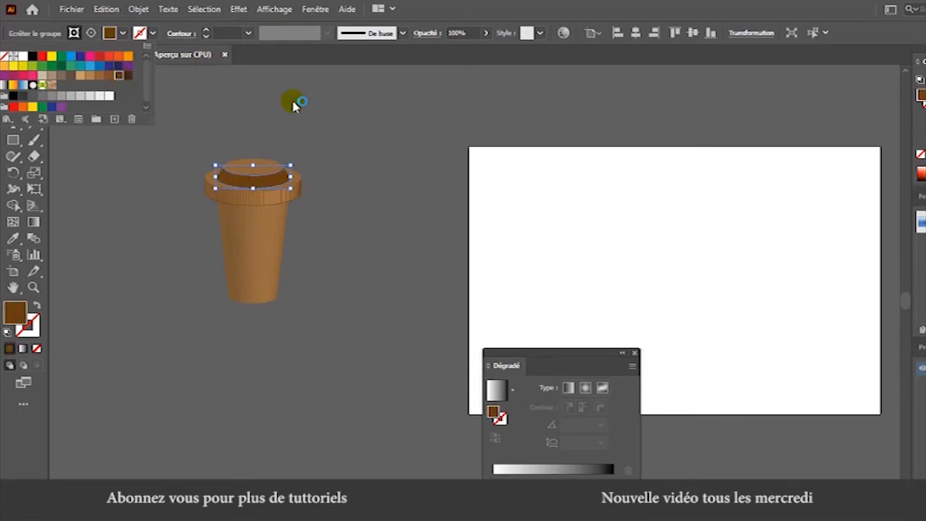
Give the lid's flat top a 1 pt light brown stroke using the swatch C=25 M=40 J=65 N=0 and close the gradient settings.
{"action": "left_click", "coordinate": [304, 140]}
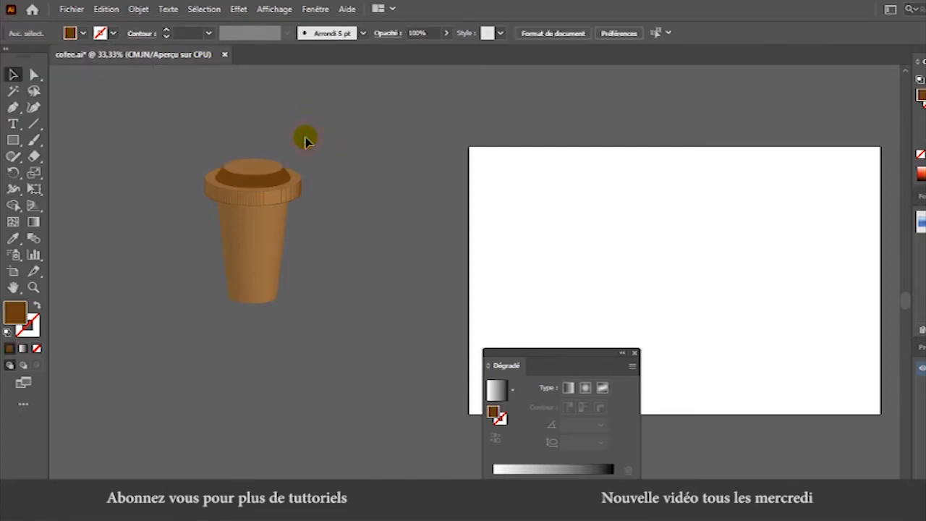
{"action": "left_click", "coordinate": [261, 172]}
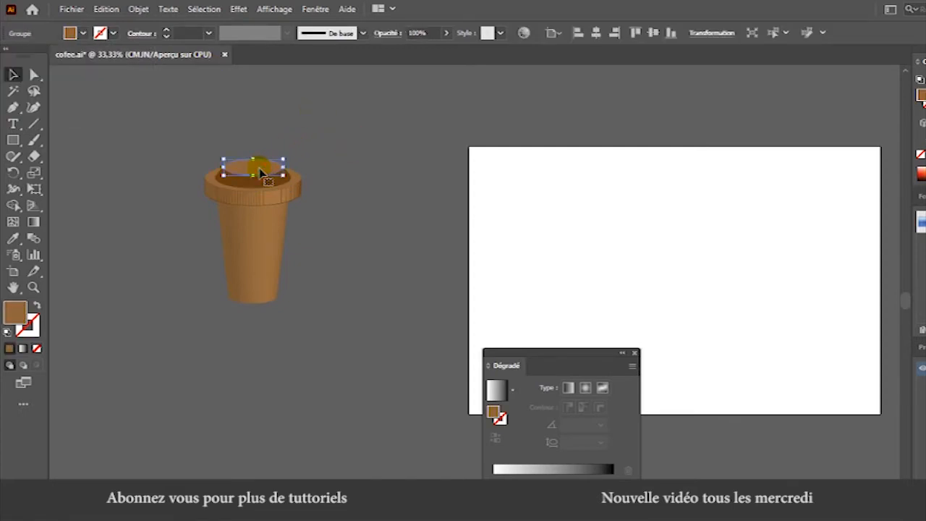
{"action": "left_click", "coordinate": [350, 160]}
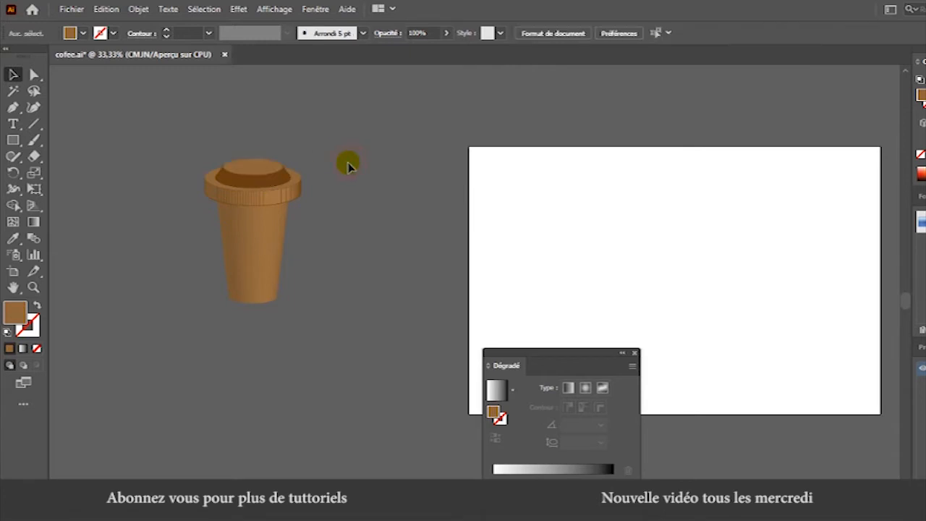
{"action": "left_click", "coordinate": [274, 203]}
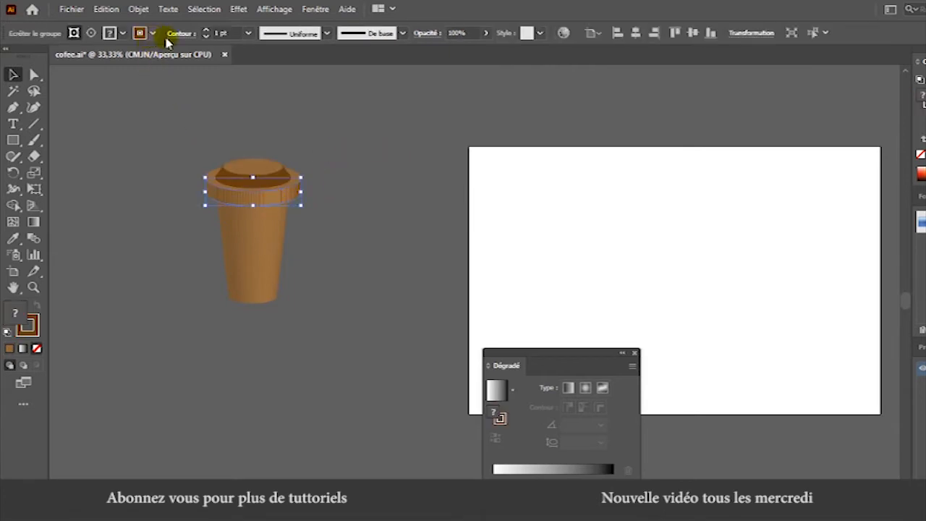
{"action": "left_click", "coordinate": [270, 172]}
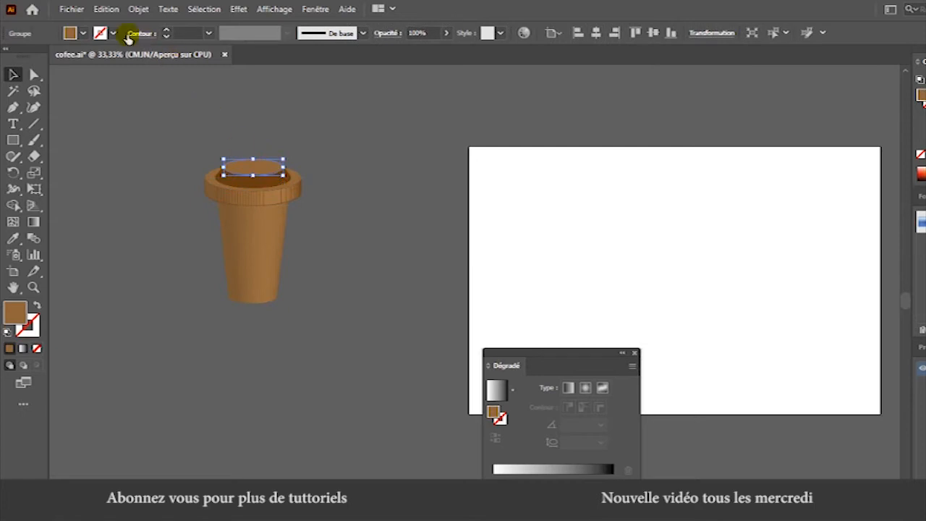
{"action": "left_click", "coordinate": [102, 34]}
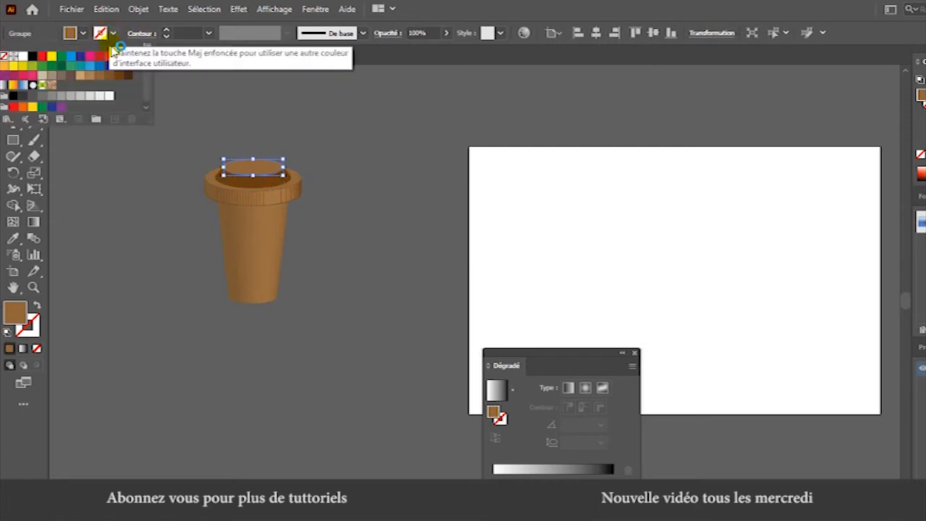
{"action": "left_click", "coordinate": [86, 79]}
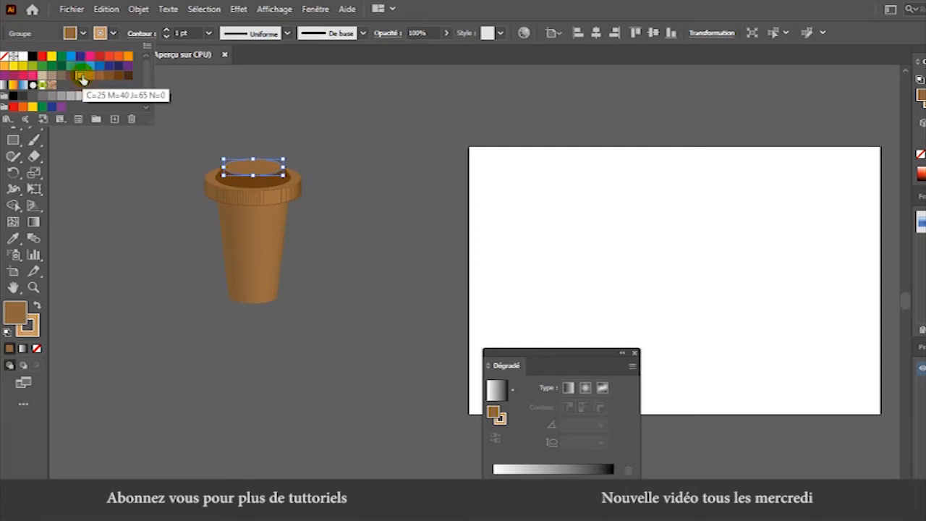
{"action": "left_click", "coordinate": [376, 259]}
{"action": "left_click", "coordinate": [367, 316]}
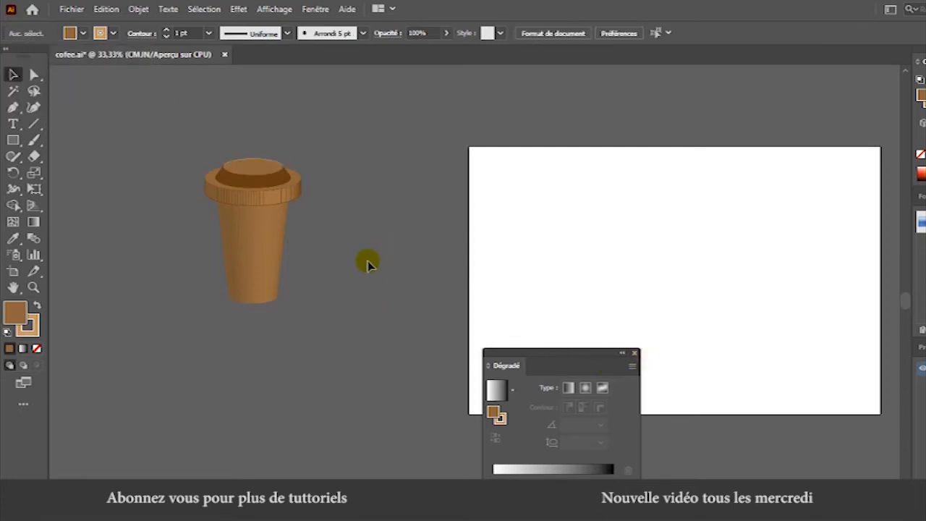
{"action": "left_click", "coordinate": [635, 354]}
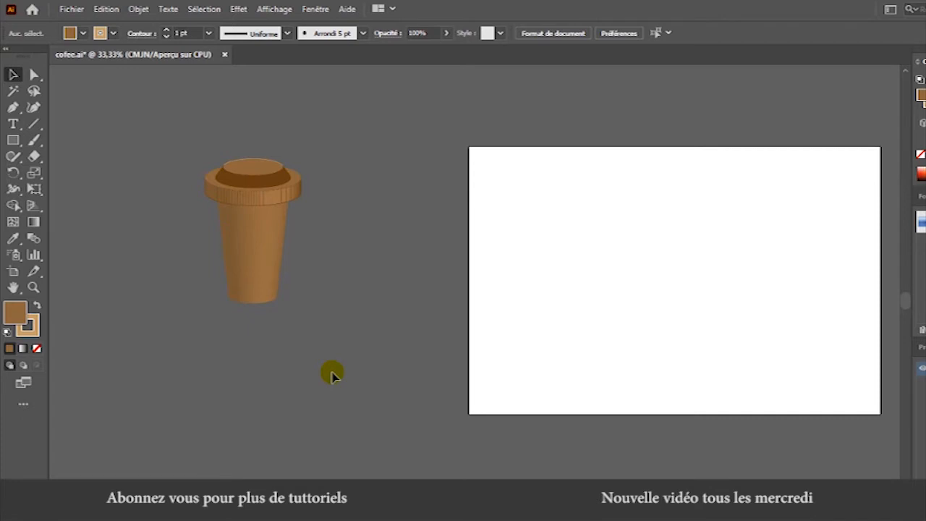
Add the text "Coffee" at 72 pt in the empty area below the cup.
{"action": "key", "text": "t"}
{"action": "left_click_drag", "start_coordinate": [282, 372], "coordinate": [318, 372]}
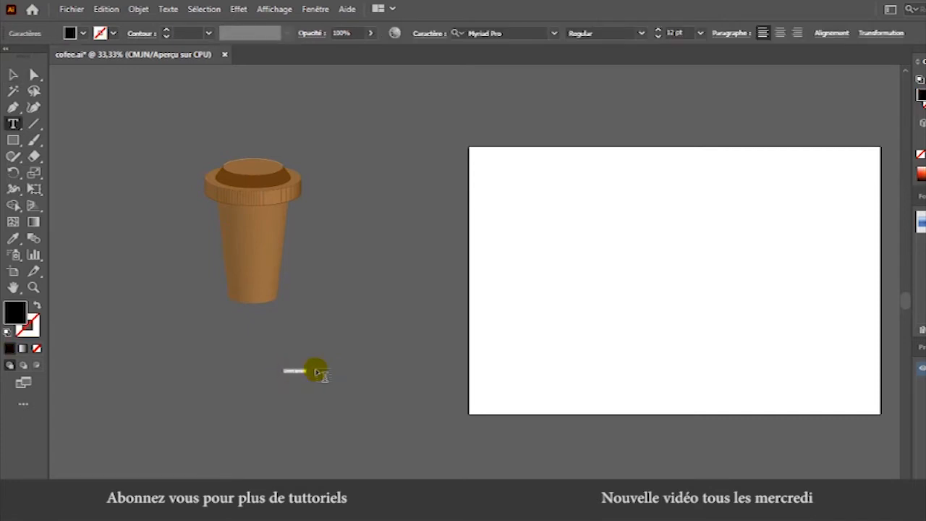
{"action": "left_click", "coordinate": [700, 33]}
{"action": "left_click", "coordinate": [717, 274]}
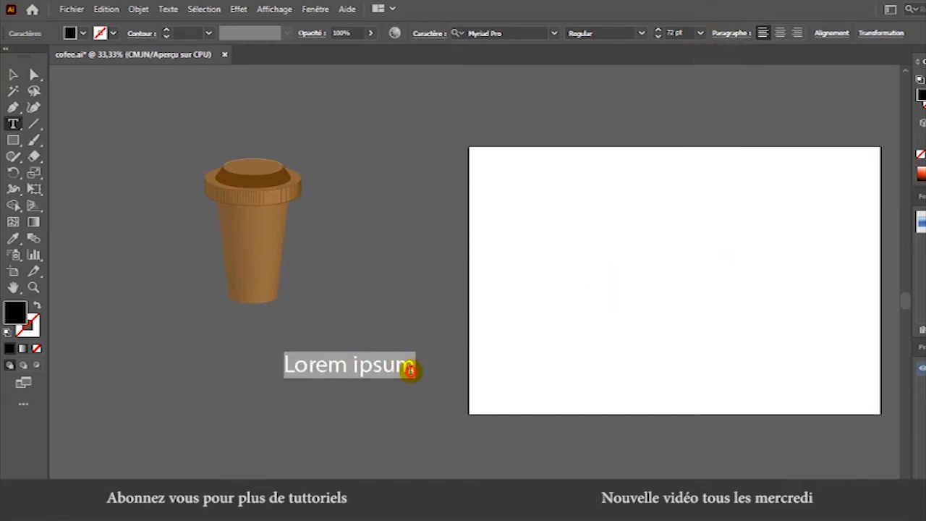
{"action": "type", "text": "Coffee"}
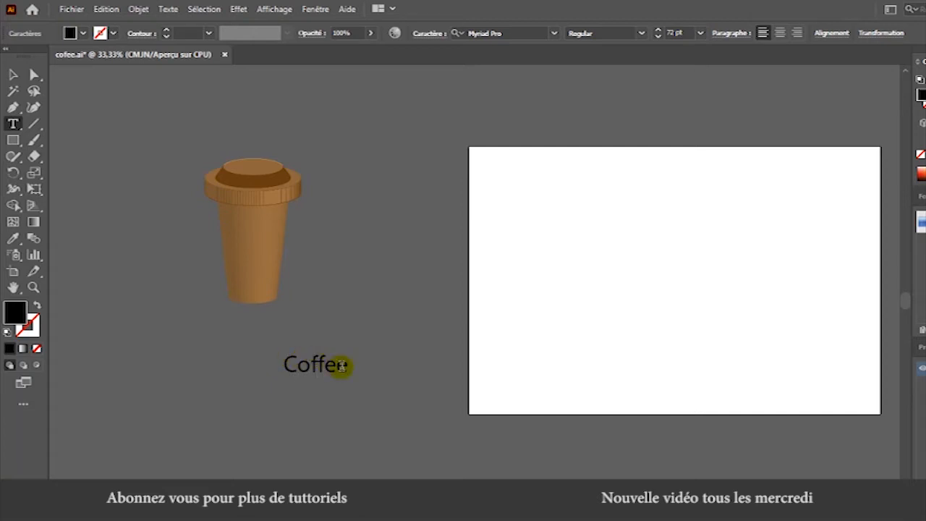
Change the font of the "Coffee" text to Sweet Chili Regular.
{"action": "left_click_drag", "start_coordinate": [343, 365], "coordinate": [253, 364]}
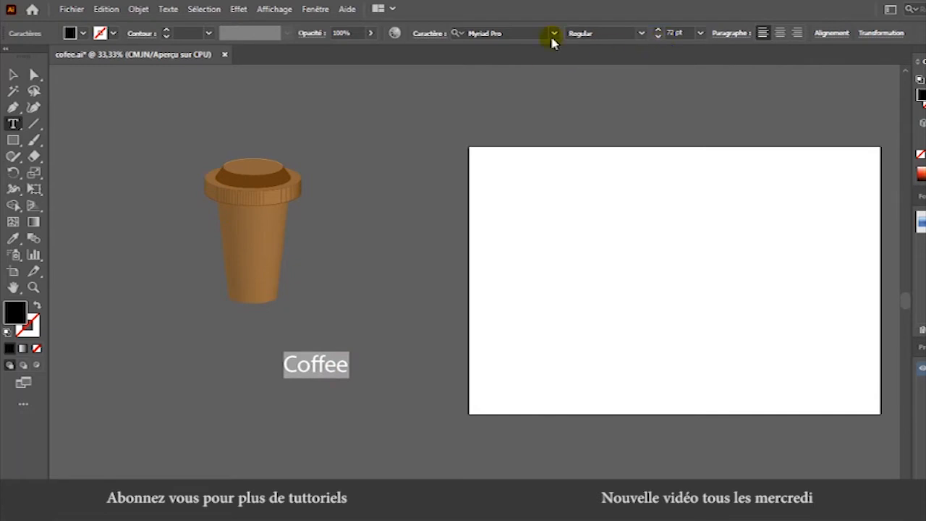
{"action": "left_click", "coordinate": [506, 34]}
{"action": "type", "text": "s"}
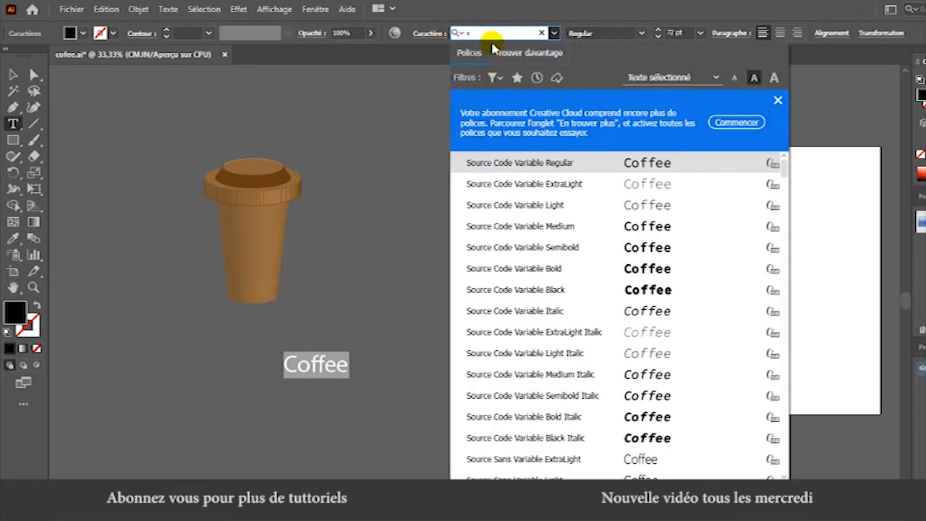
{"action": "type", "text": "w"}
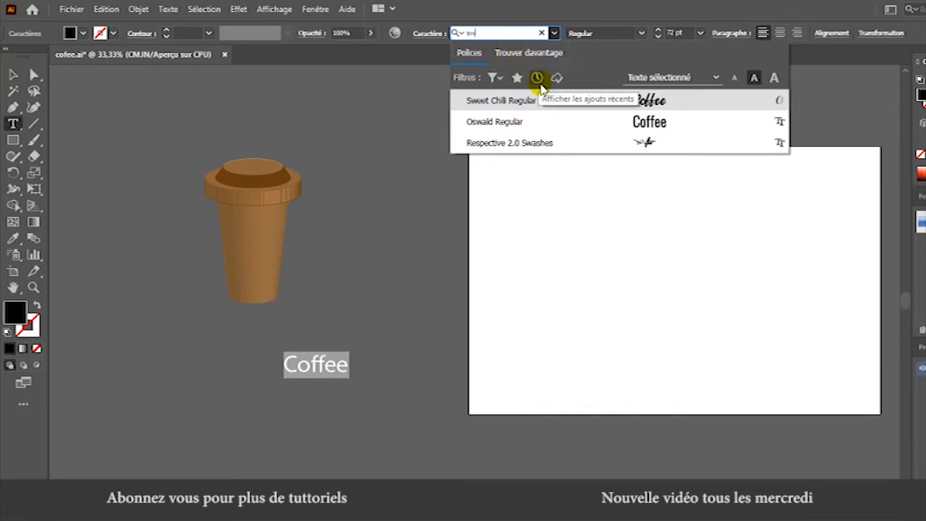
{"action": "left_click", "coordinate": [542, 99]}
{"action": "left_click", "coordinate": [546, 101], "text": "ctrl"}
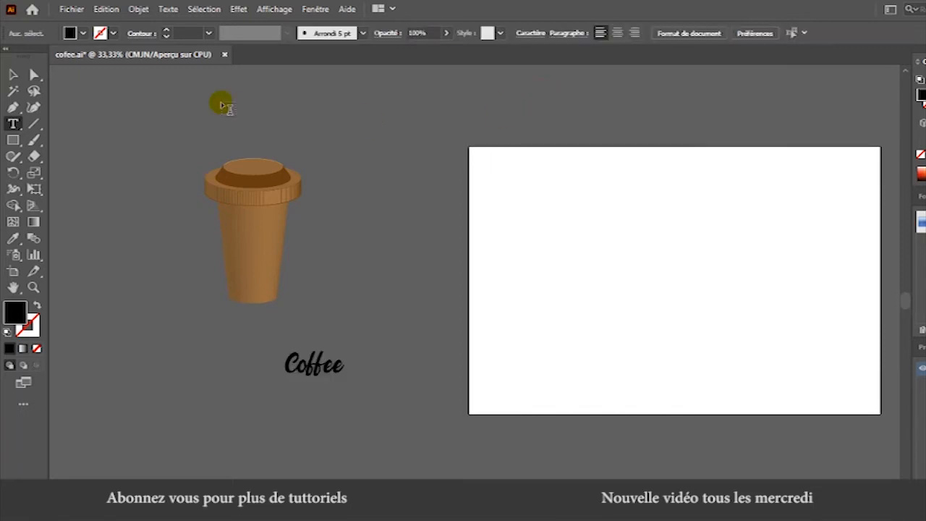
Recolour the "Coffee" text white by sampling the artboard with the Eyedropper.
{"action": "key", "text": "i"}
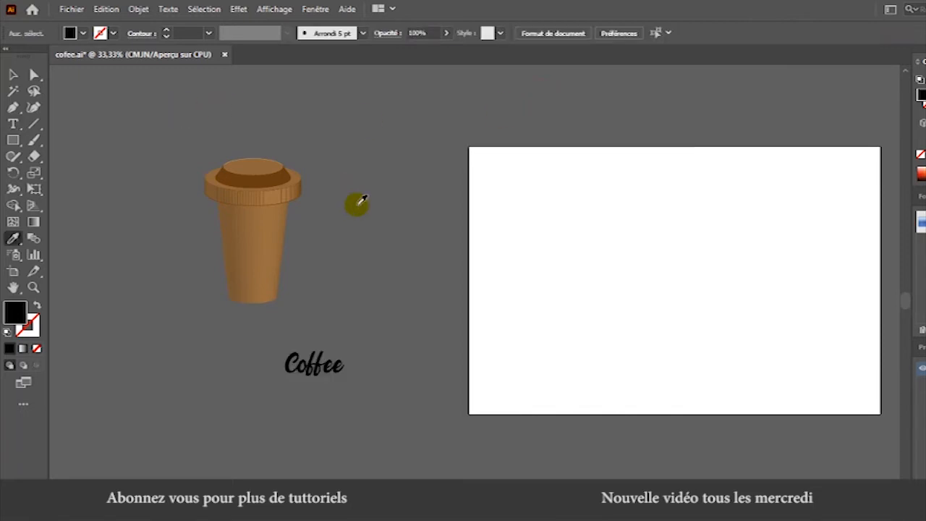
{"action": "left_click", "coordinate": [13, 74]}
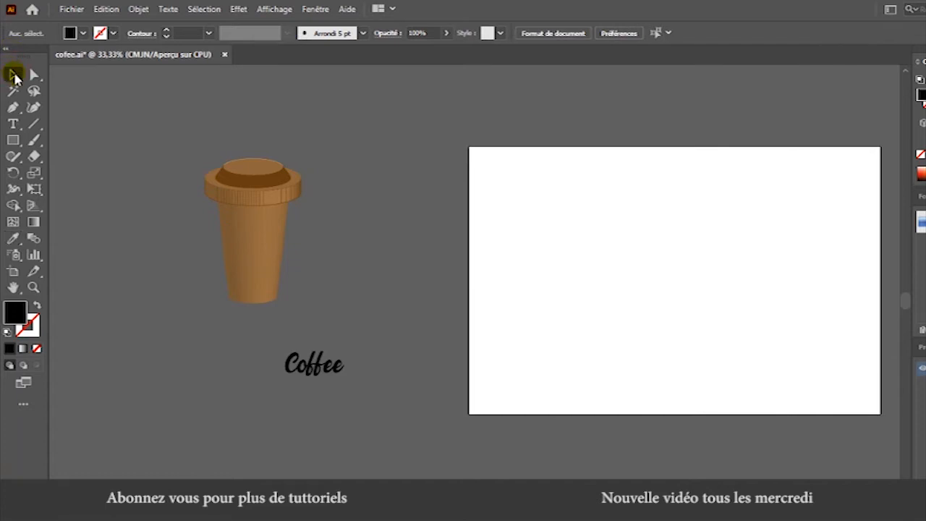
{"action": "left_click", "coordinate": [336, 369]}
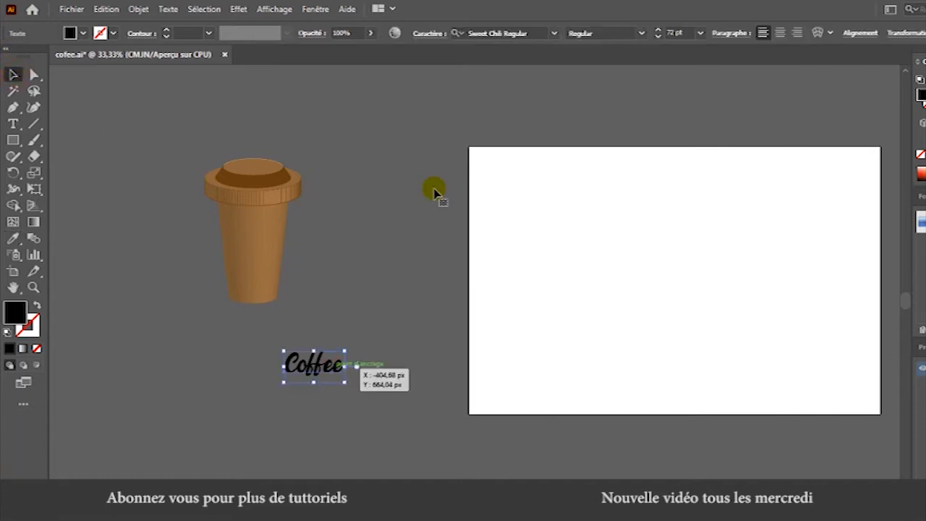
{"action": "key", "text": "i"}
{"action": "left_click", "coordinate": [534, 231]}
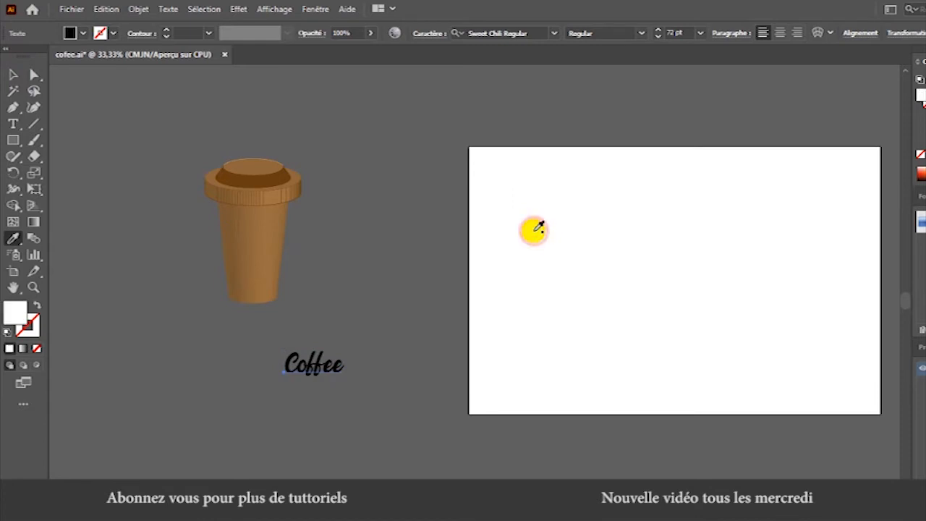
{"action": "left_click", "coordinate": [14, 76]}
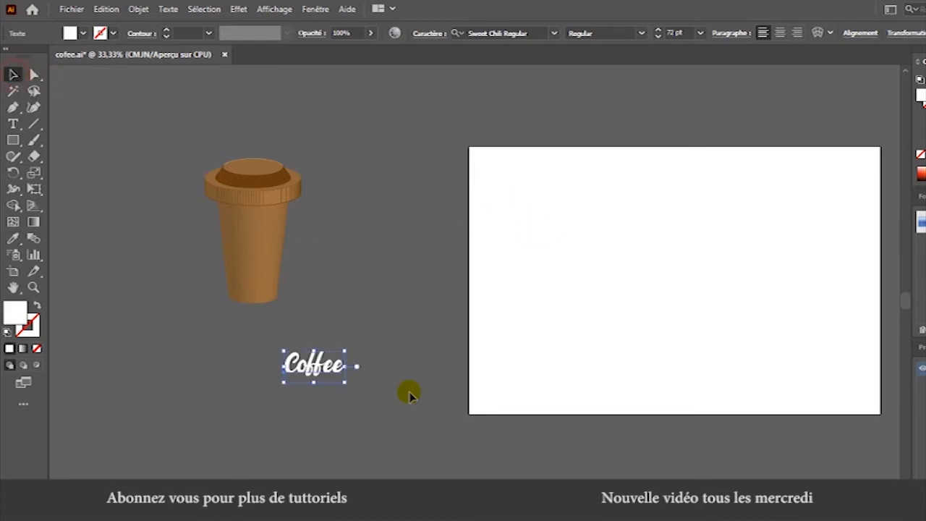
Move the "Coffee" text onto the middle of the cup's body and scale it down to about 62 pt to fit.
{"action": "left_click_drag", "start_coordinate": [329, 365], "coordinate": [282, 238]}
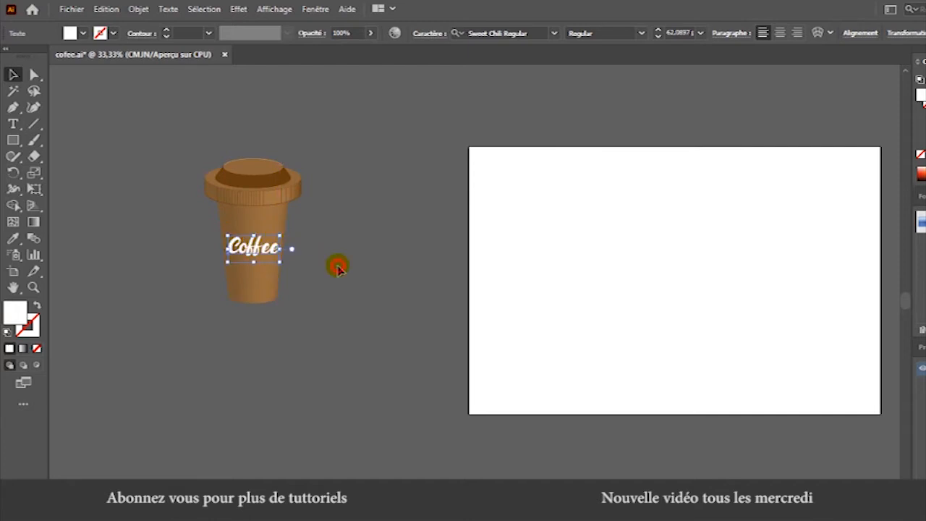
{"action": "left_click", "coordinate": [337, 267]}
{"action": "left_click", "coordinate": [270, 249]}
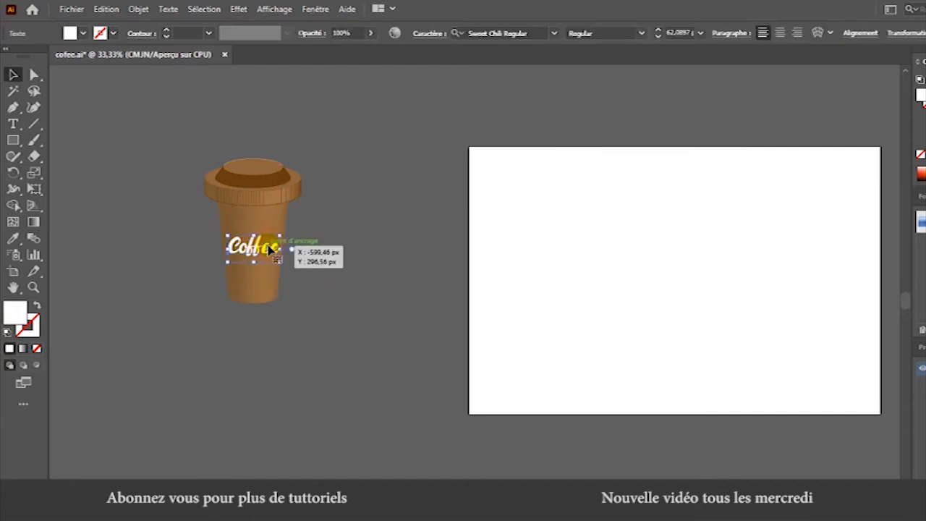
{"action": "left_click", "coordinate": [335, 311]}
Draw a closed white curved shape about 208 px wide with the Pen tool below the cup, as one half of a coffee bean.
{"action": "key", "text": "p"}
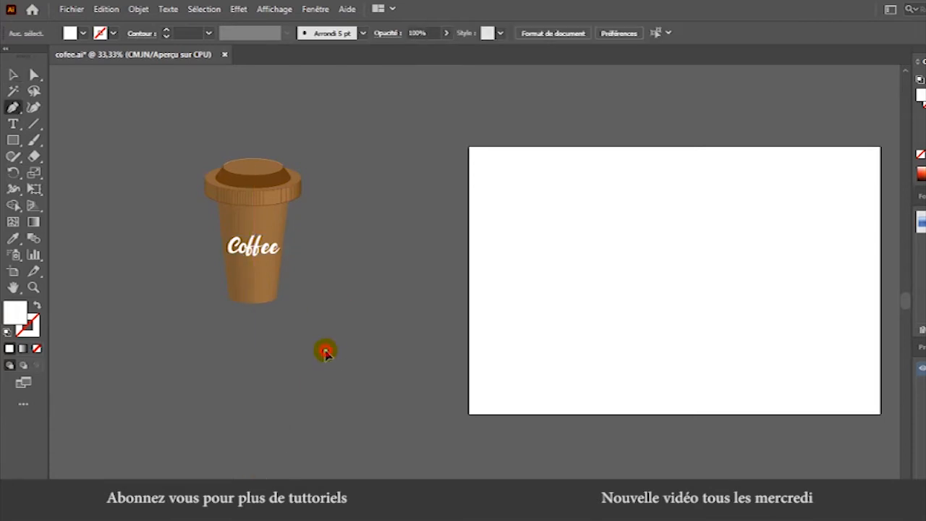
{"action": "left_click_drag", "start_coordinate": [326, 352], "coordinate": [408, 360]}
{"action": "left_click", "coordinate": [394, 343]}
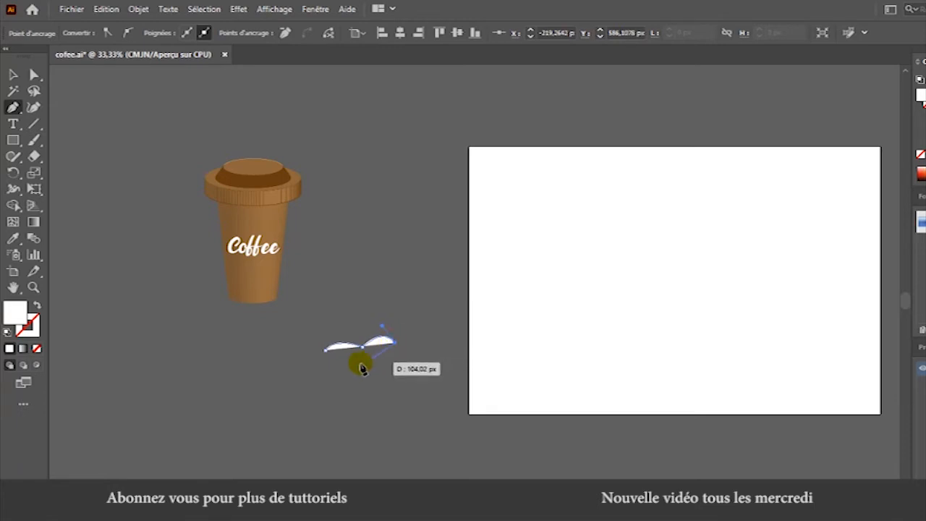
{"action": "left_click_drag", "start_coordinate": [325, 350], "coordinate": [289, 325]}
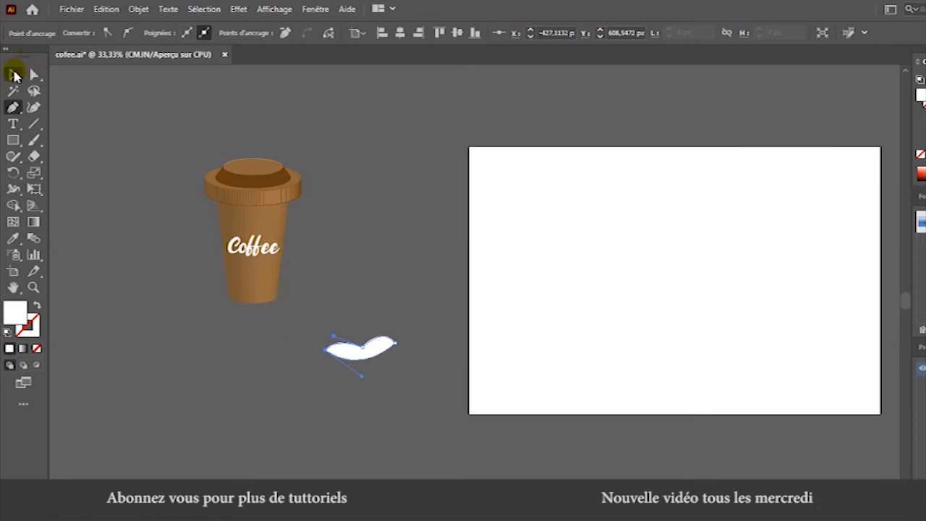
{"action": "left_click", "coordinate": [15, 75]}
{"action": "left_click", "coordinate": [444, 398]}
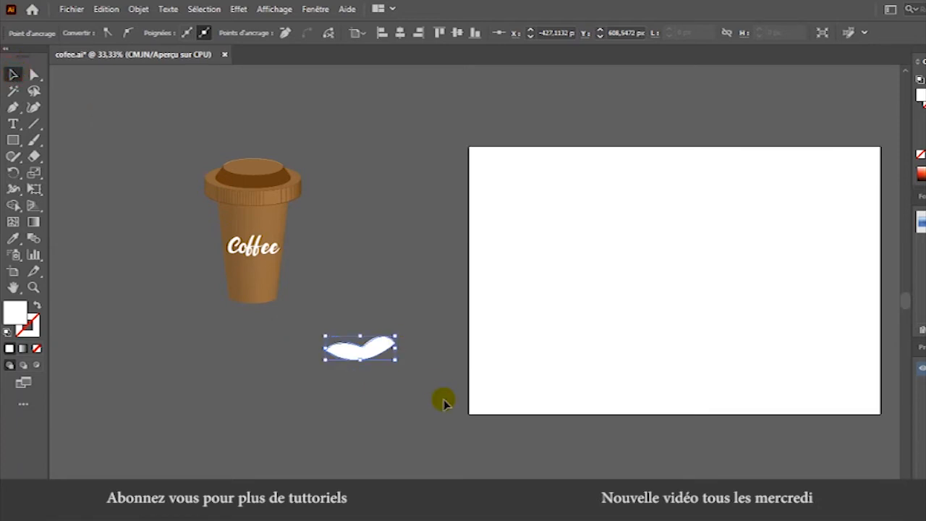
Duplicate the curved half and rotate the copy above the original to complete the coffee bean shape.
{"action": "left_click", "coordinate": [370, 350]}
{"action": "left_click_drag", "start_coordinate": [369, 350], "coordinate": [379, 310]}
{"action": "left_click_drag", "start_coordinate": [383, 307], "coordinate": [408, 338]}
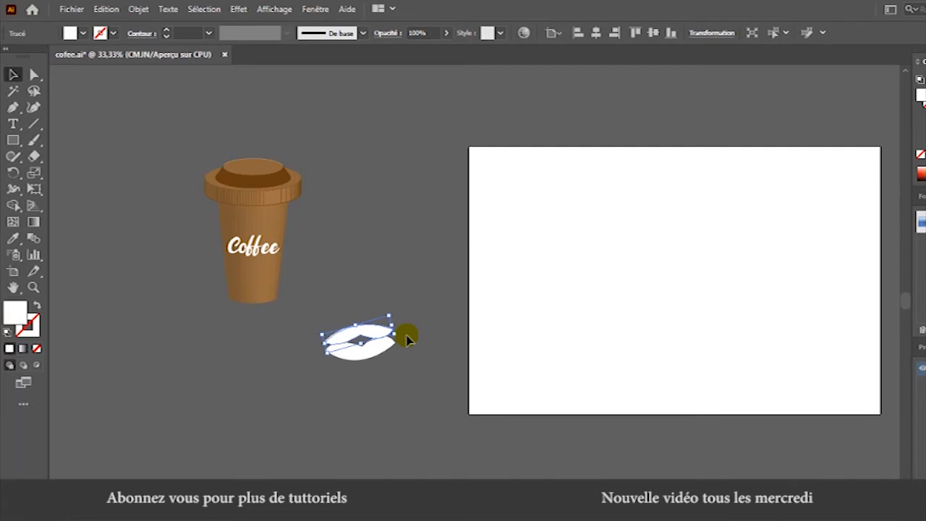
{"action": "left_click", "coordinate": [407, 364]}
Select both bean halves and scale them down together to a small coffee bean.
{"action": "left_click_drag", "start_coordinate": [320, 306], "coordinate": [377, 336]}
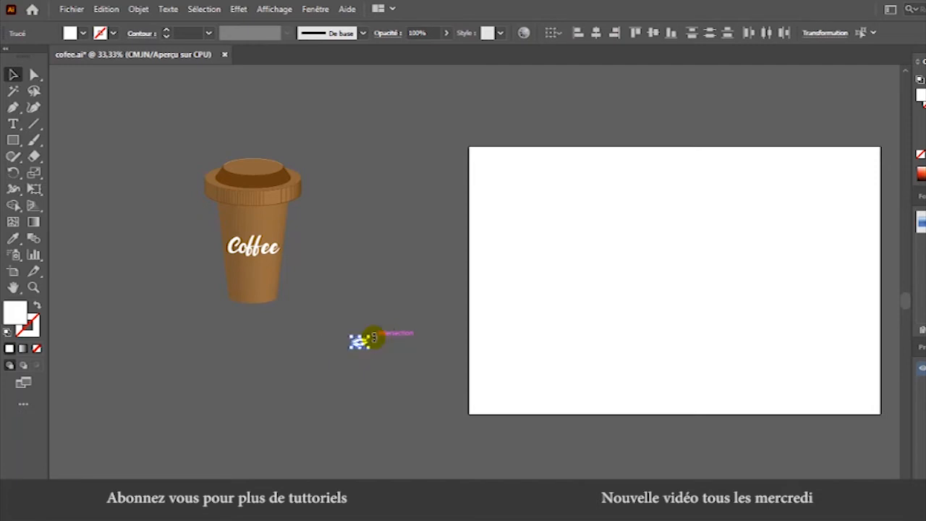
{"action": "left_click", "coordinate": [388, 374]}
{"action": "left_click", "coordinate": [361, 343]}
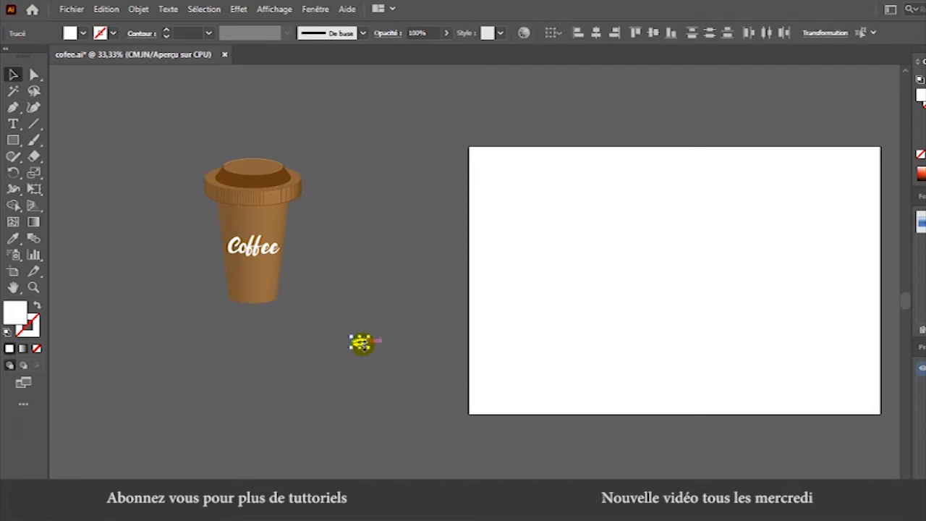
{"action": "left_click", "coordinate": [389, 342]}
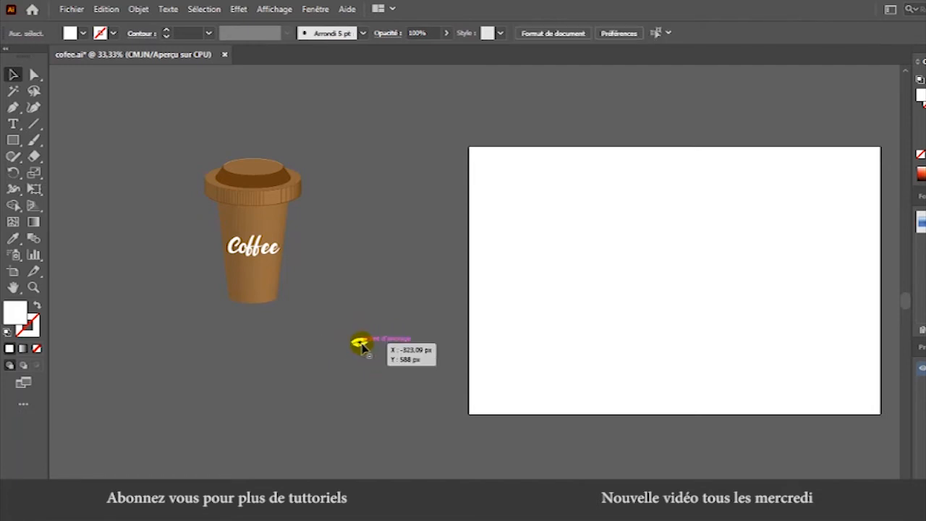
{"action": "left_click", "coordinate": [362, 342]}
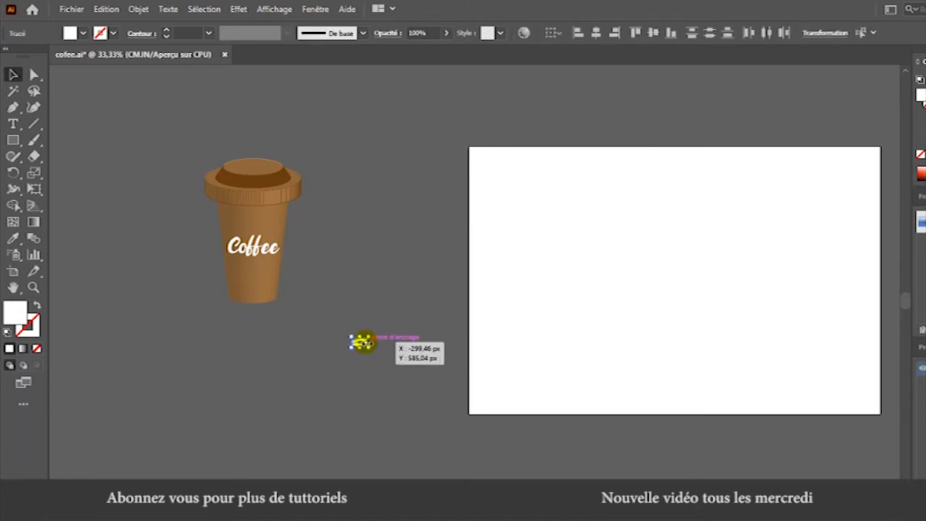
{"action": "left_click_drag", "start_coordinate": [362, 342], "coordinate": [360, 338]}
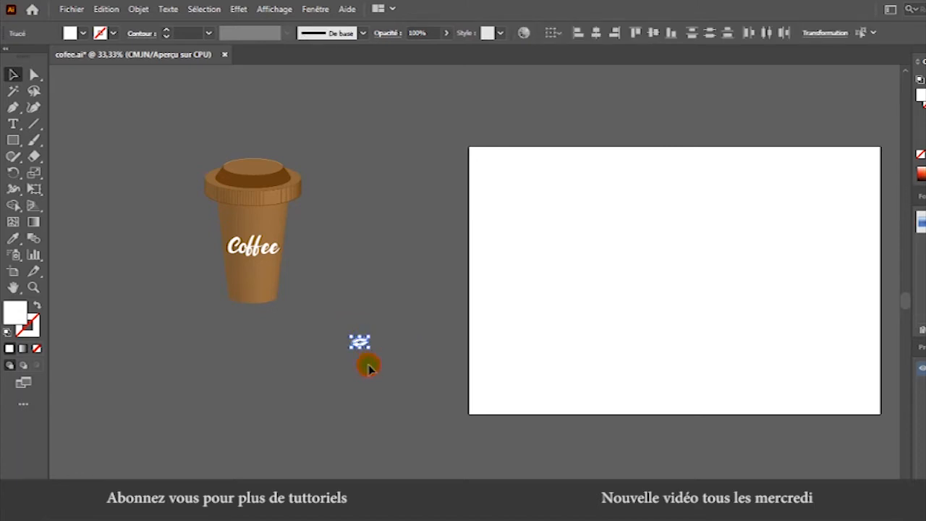
Group the two bean halves and place several copies of the bean beside the cup.
{"action": "left_click", "coordinate": [367, 367]}
{"action": "left_click", "coordinate": [358, 343]}
{"action": "key", "text": "ctrl+plus"}
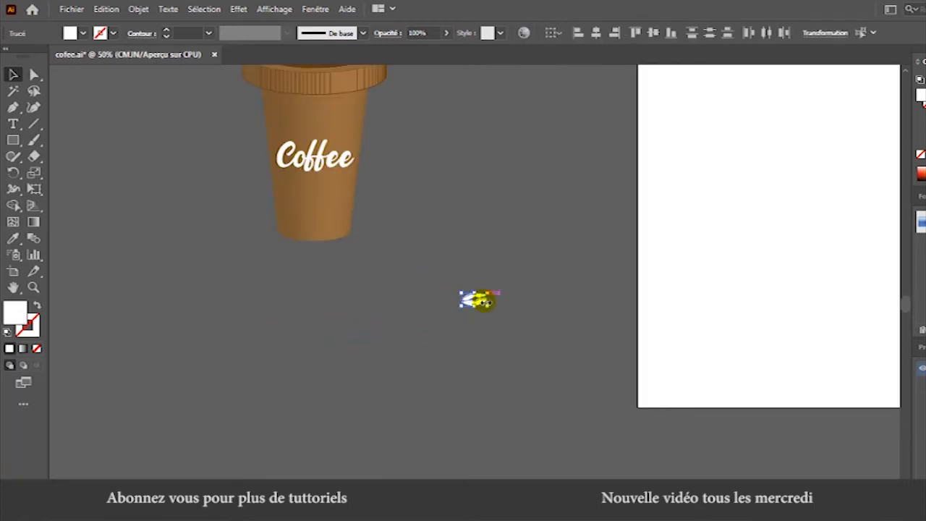
{"action": "right_click", "coordinate": [473, 299]}
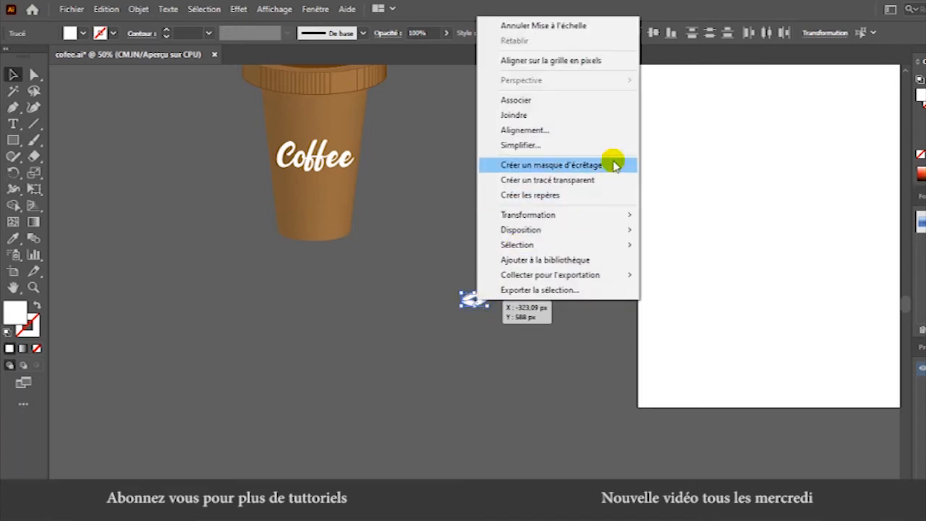
{"action": "left_click", "coordinate": [516, 100]}
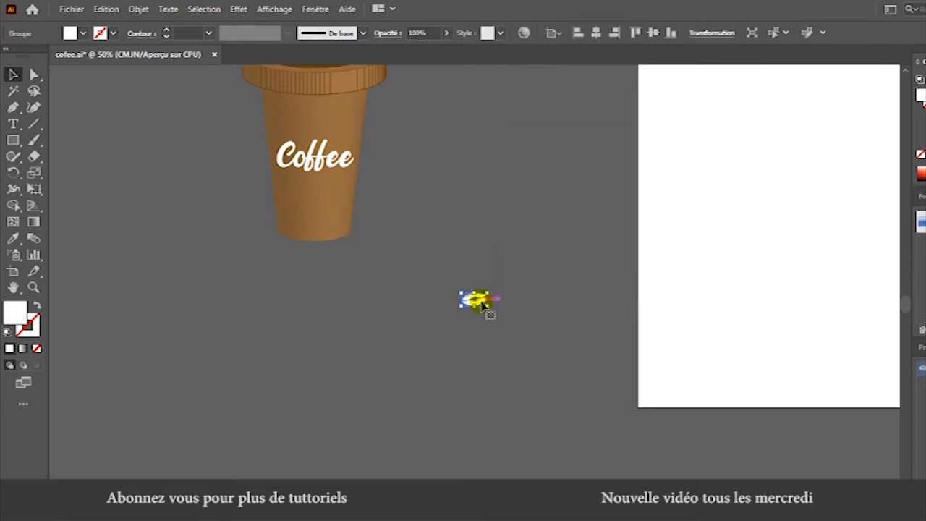
{"action": "left_click_drag", "start_coordinate": [479, 302], "coordinate": [422, 157]}
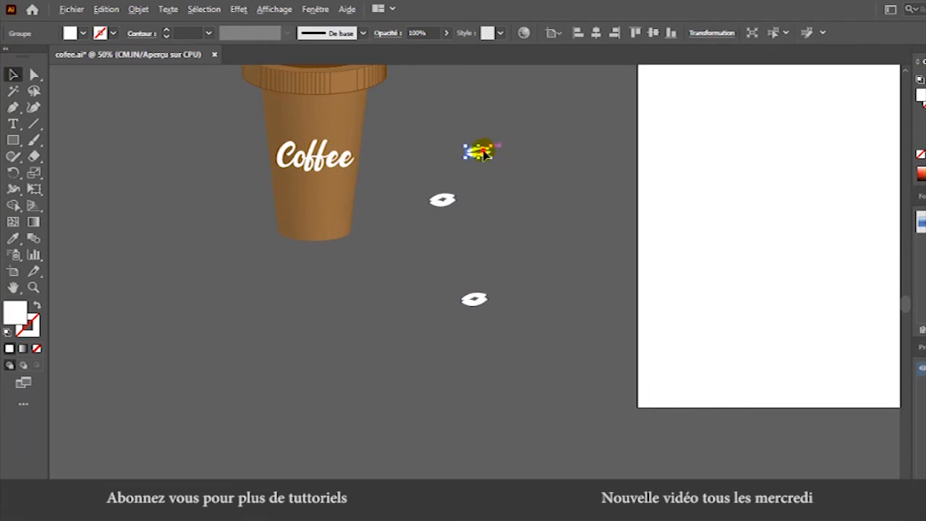
Place a bean on the cup's body above the end of the "Coffee" text and lower its opacity to about 53%.
{"action": "left_click_drag", "start_coordinate": [484, 152], "coordinate": [337, 111]}
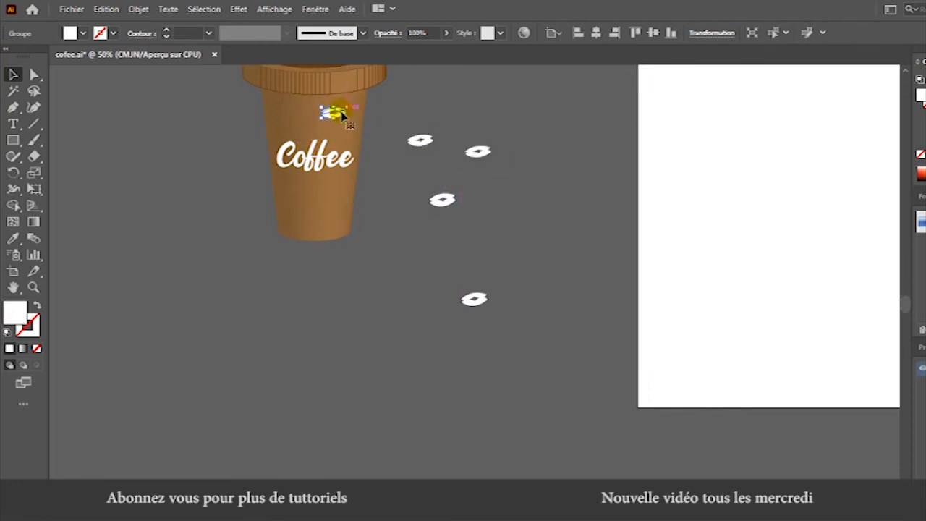
{"action": "left_click", "coordinate": [447, 34]}
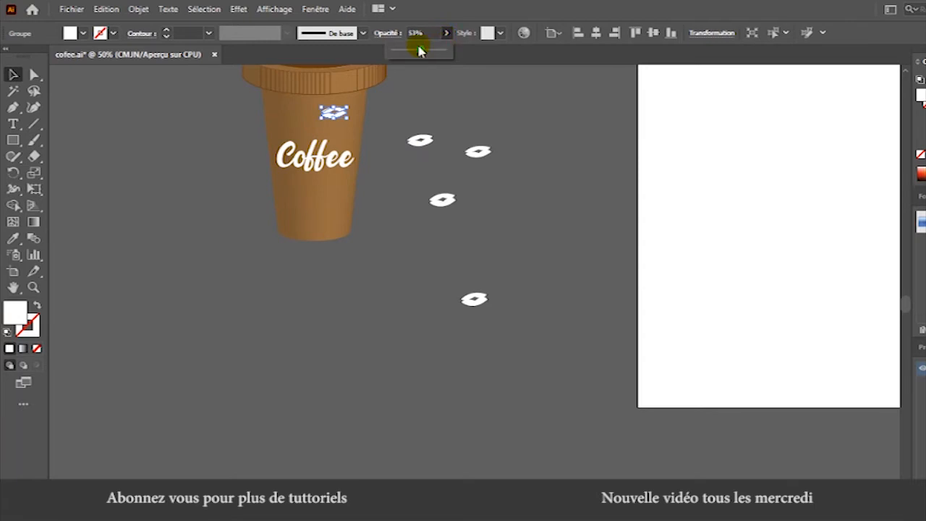
{"action": "left_click", "coordinate": [427, 94]}
{"action": "left_click", "coordinate": [427, 95]}
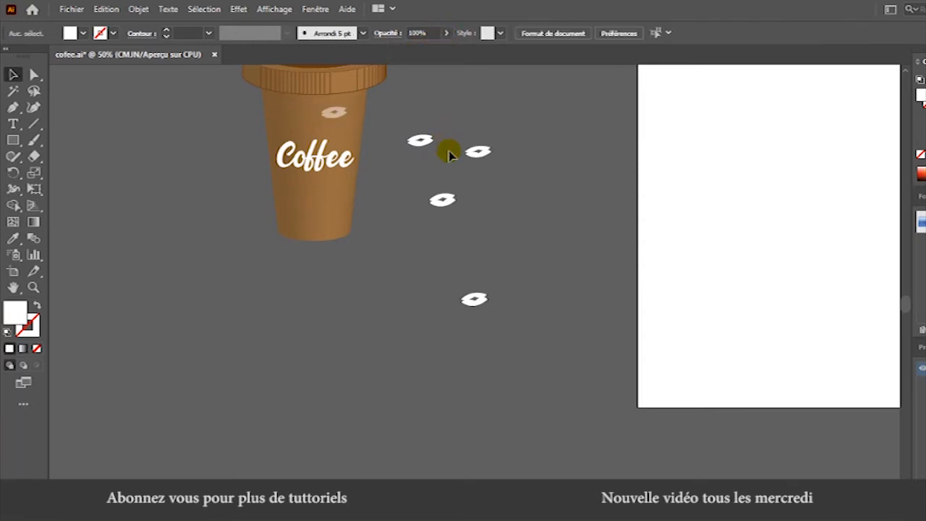
Place another bean near the lower-left base of the cup and lower its opacity to about 56%.
{"action": "left_click_drag", "start_coordinate": [420, 139], "coordinate": [299, 220]}
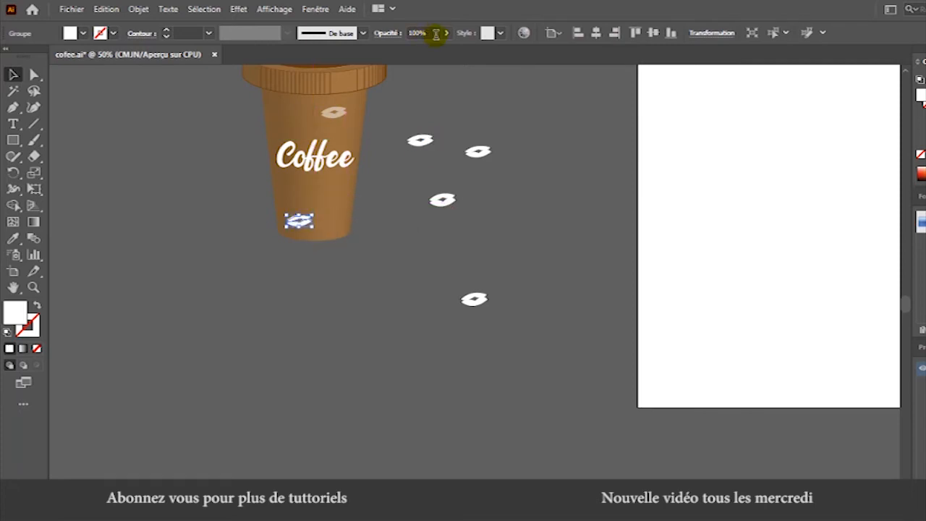
{"action": "left_click", "coordinate": [446, 36]}
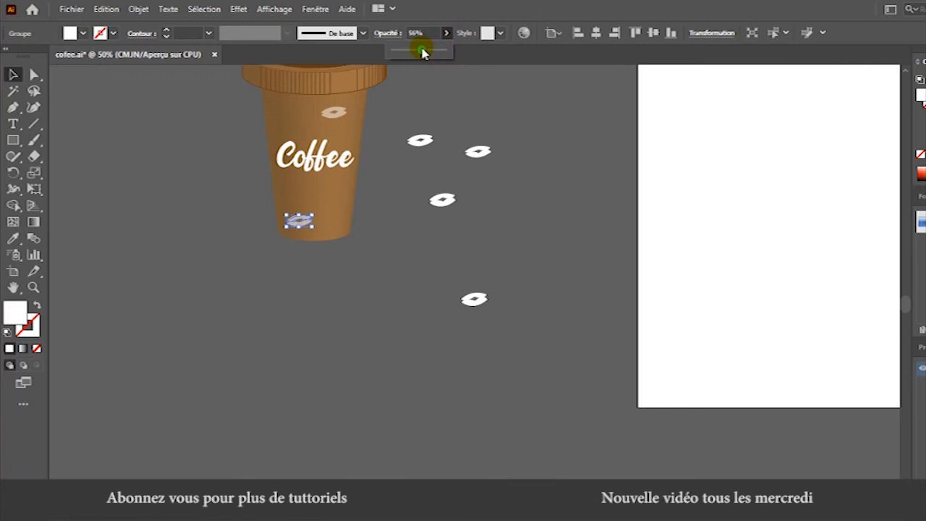
{"action": "left_click", "coordinate": [510, 186]}
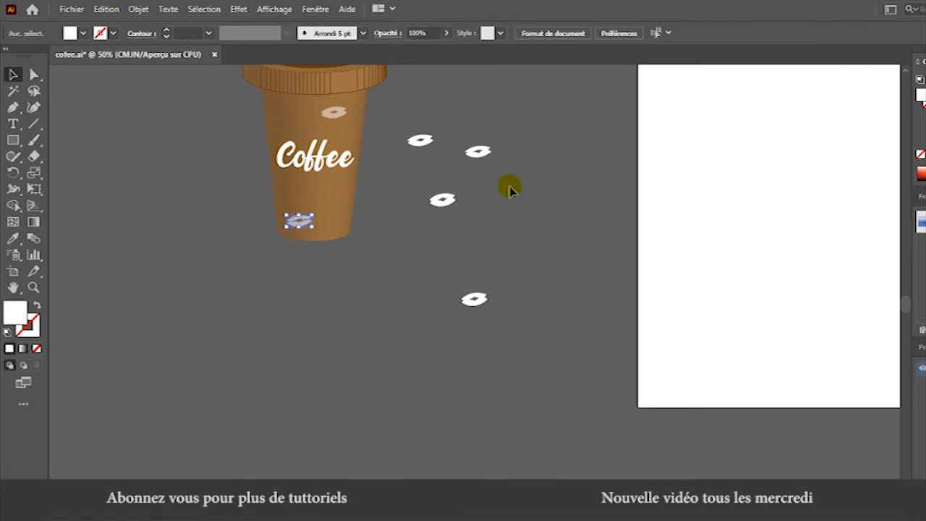
Try to move a third white bean onto the cup, and delete this bean once it is distorted.
{"action": "left_click", "coordinate": [444, 205]}
{"action": "left_click_drag", "start_coordinate": [447, 205], "coordinate": [310, 116]}
{"action": "left_click", "coordinate": [310, 116]}
{"action": "left_click", "coordinate": [471, 193]}
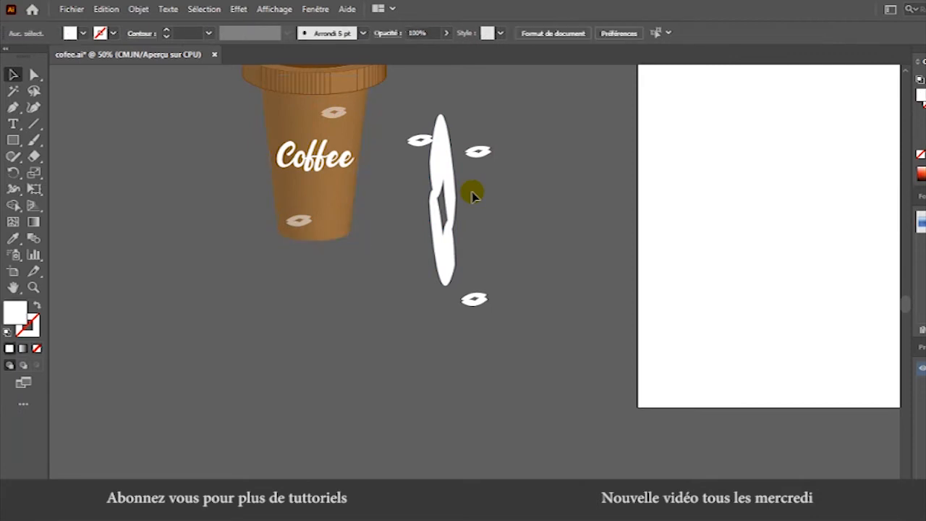
{"action": "left_click", "coordinate": [447, 205]}
{"action": "key", "text": "Delete"}
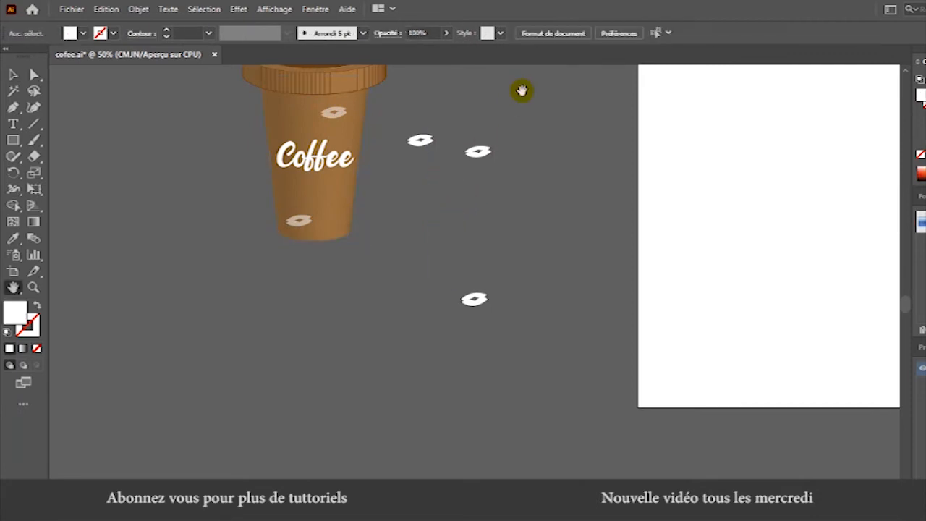
Lower the opacity of the spare bean nearest the cup to 43% and delete the other two white beans.
{"action": "left_click_drag", "start_coordinate": [533, 95], "coordinate": [525, 207]}
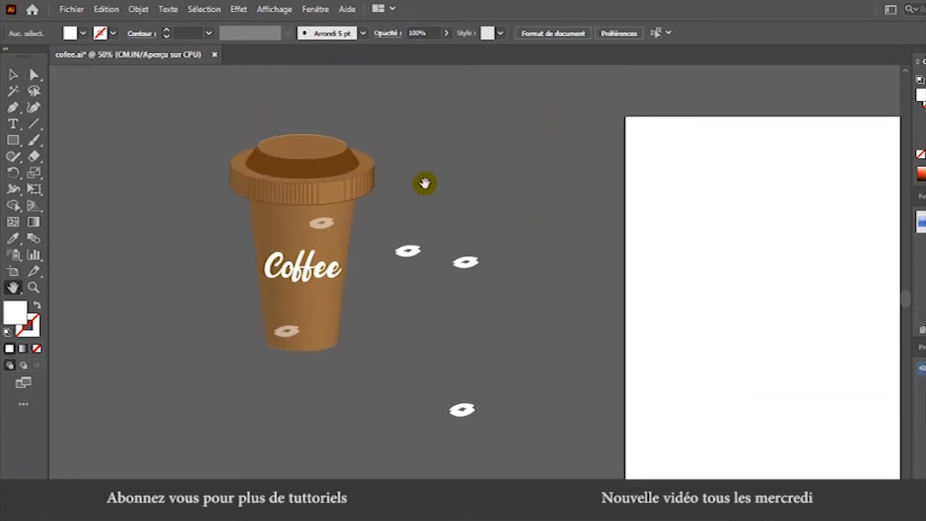
{"action": "key", "text": "v"}
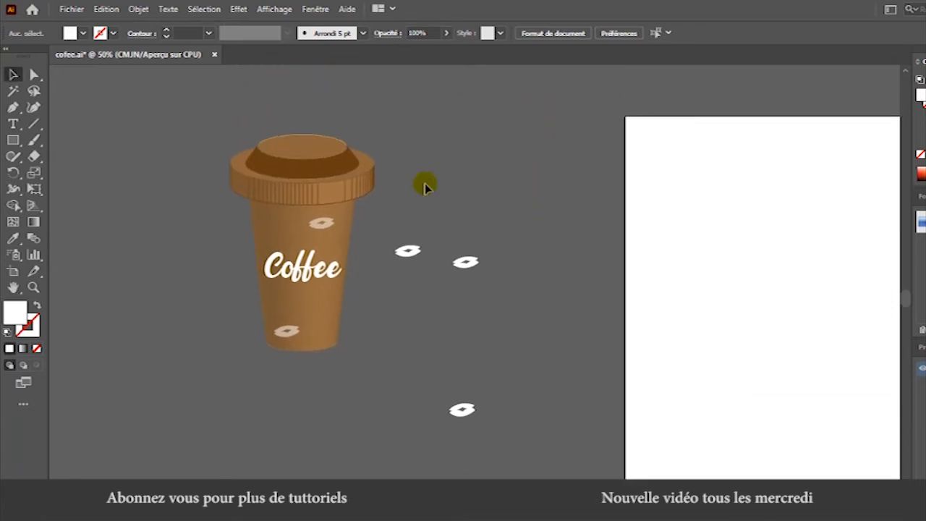
{"action": "left_click", "coordinate": [404, 256]}
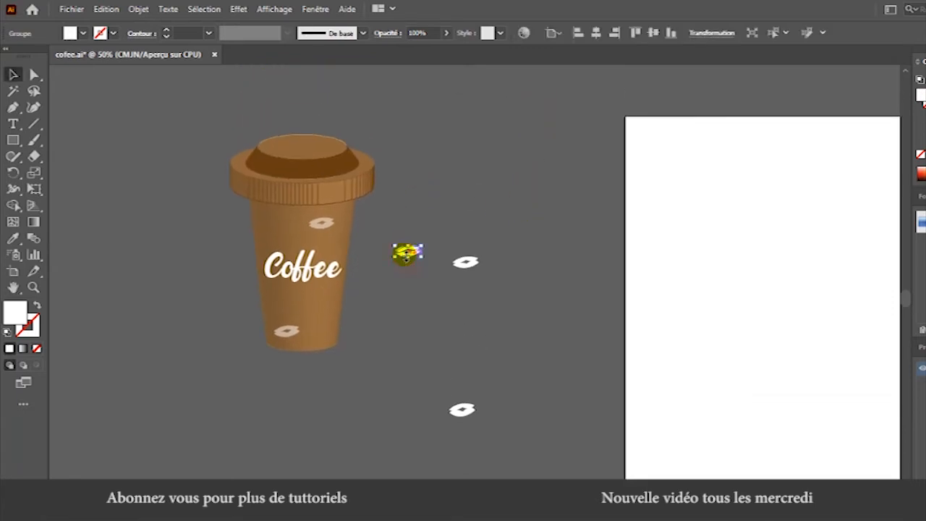
{"action": "left_click", "coordinate": [446, 35]}
{"action": "left_click_drag", "start_coordinate": [439, 50], "coordinate": [423, 53]}
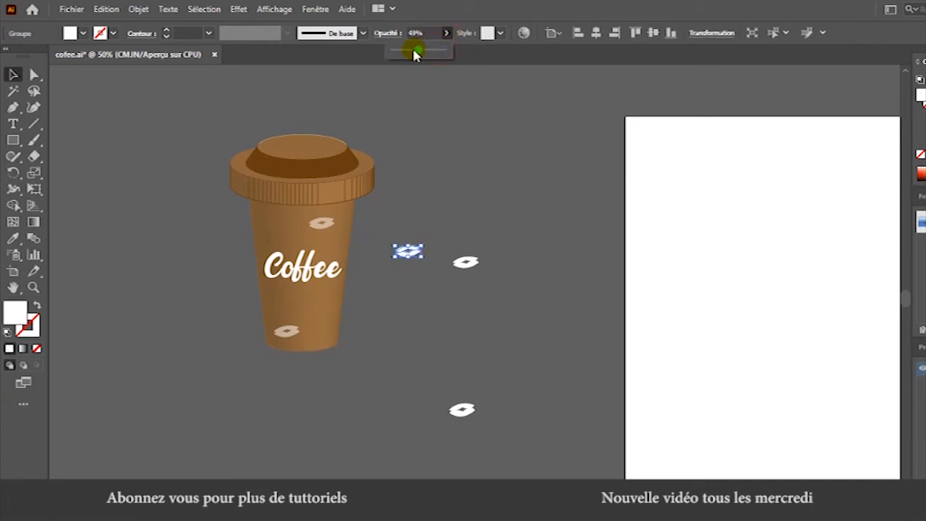
{"action": "left_click_drag", "start_coordinate": [450, 235], "coordinate": [506, 431]}
{"action": "key", "text": "Delete"}
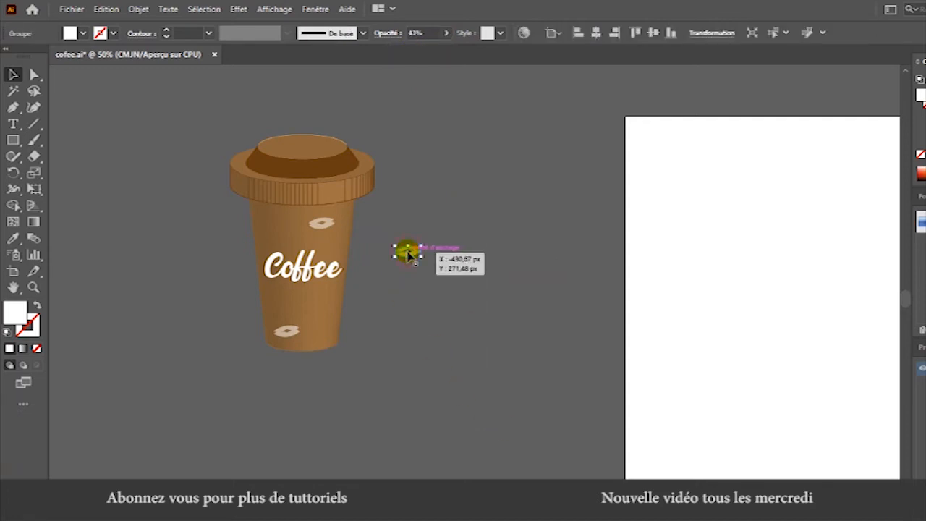
Place copies of the semi-transparent bean above the start and below the end of the "Coffee" text, and delete the two leftover beans.
{"action": "left_click_drag", "start_coordinate": [408, 253], "coordinate": [271, 245]}
{"action": "left_click", "coordinate": [389, 330]}
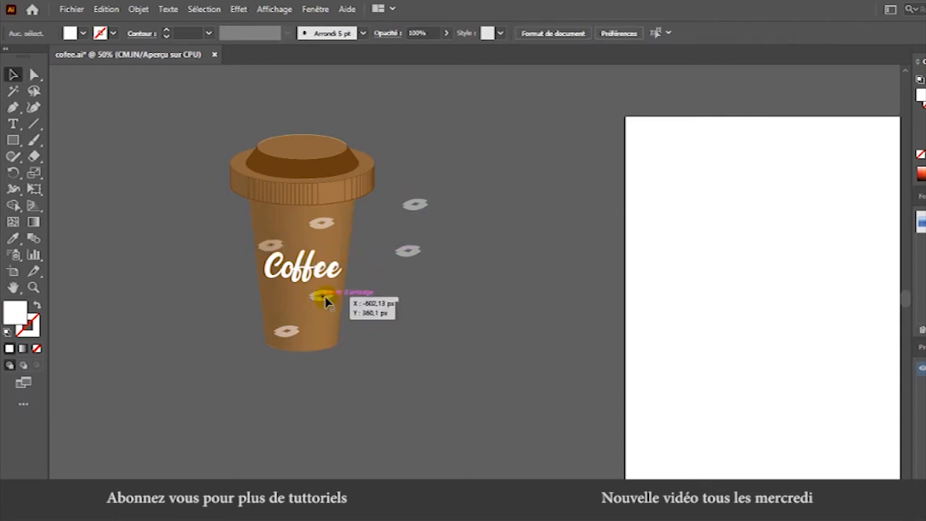
{"action": "left_click_drag", "start_coordinate": [433, 297], "coordinate": [436, 312]}
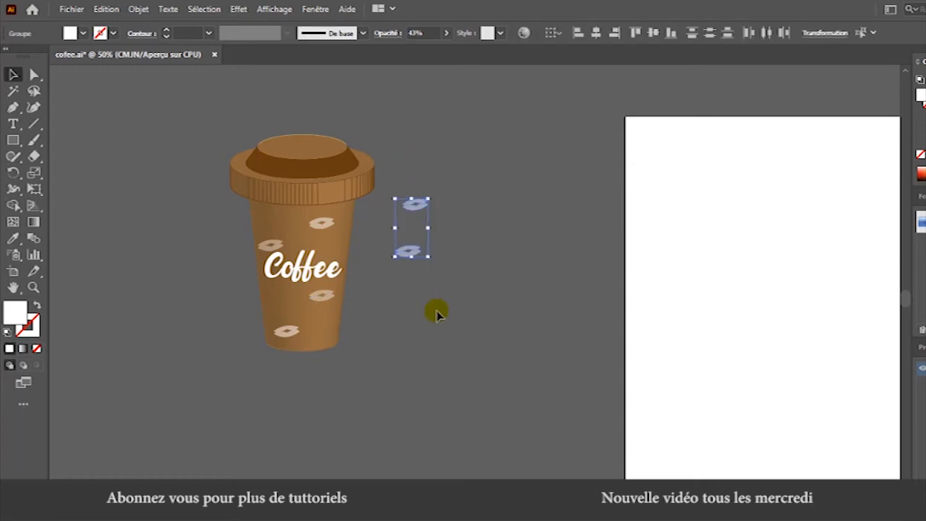
{"action": "key", "text": "Delete"}
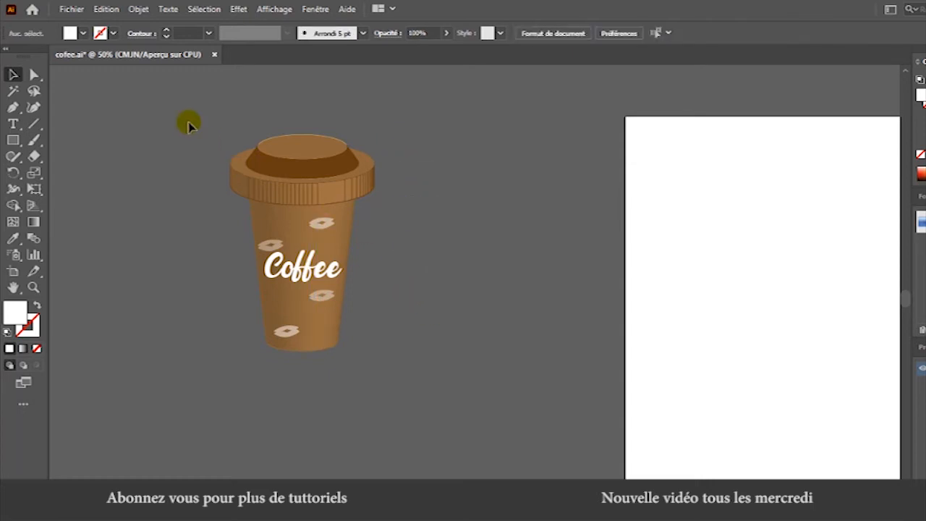
{"action": "left_click_drag", "start_coordinate": [190, 121], "coordinate": [389, 399]}
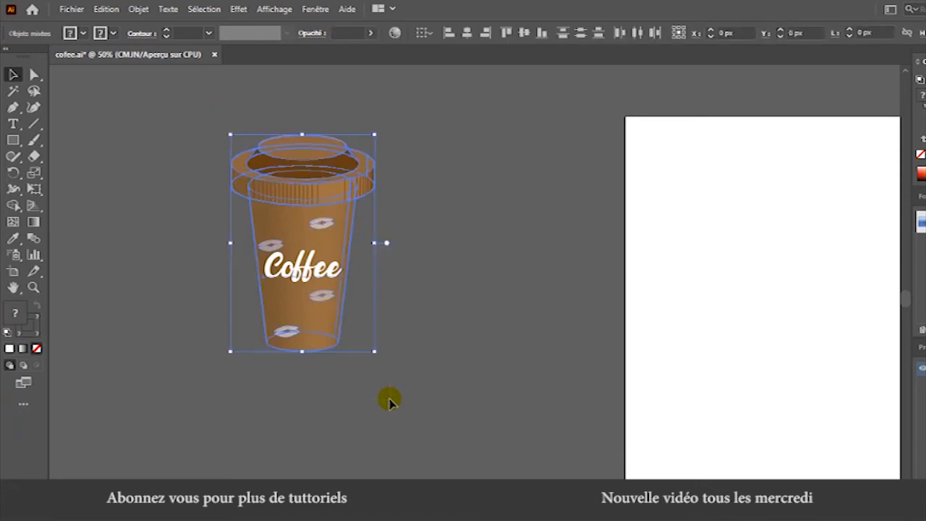
{"action": "right_click", "coordinate": [325, 250]}
{"action": "left_click", "coordinate": [492, 223]}
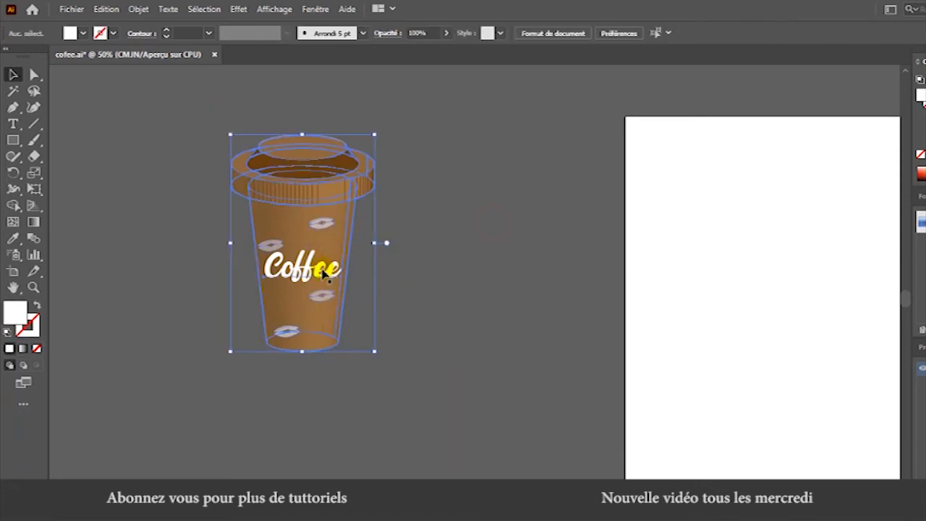
Apply a drop shadow to the "Coffee" text and reduce the shadow's opacity to about 18%.
{"action": "left_click", "coordinate": [324, 274]}
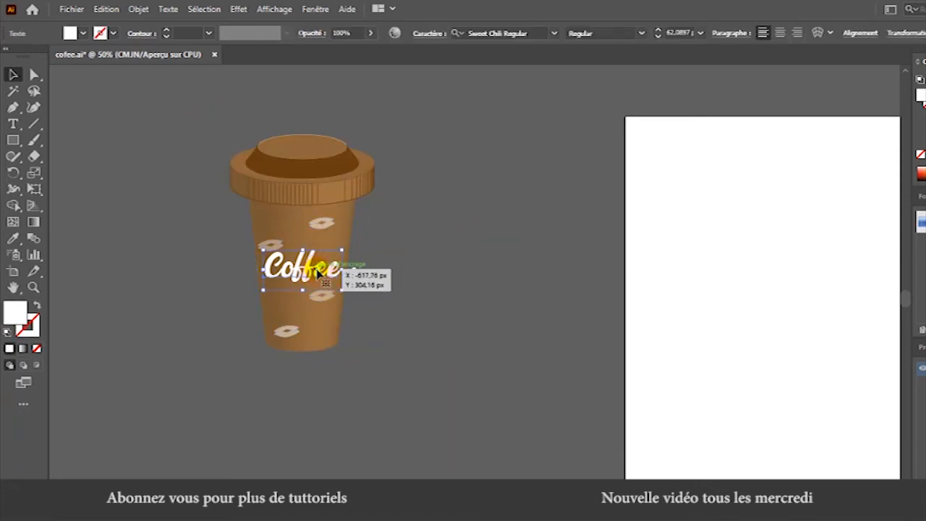
{"action": "left_click", "coordinate": [242, 13]}
{"action": "mouse_move", "coordinate": [398, 175]}
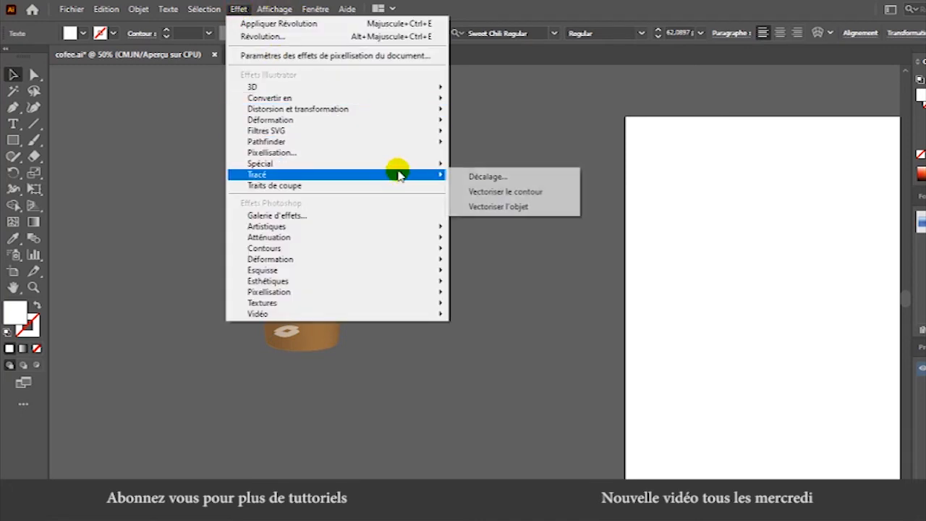
{"action": "mouse_move", "coordinate": [417, 164]}
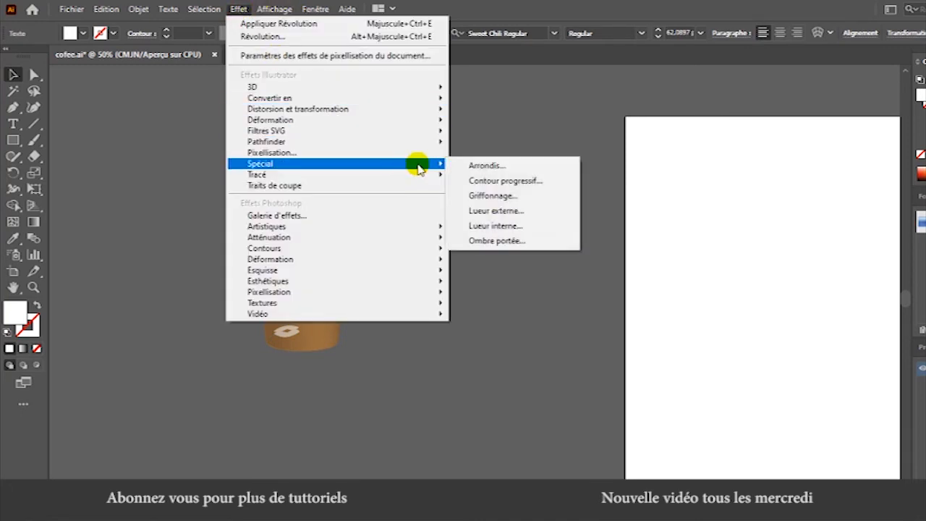
{"action": "left_click", "coordinate": [504, 241]}
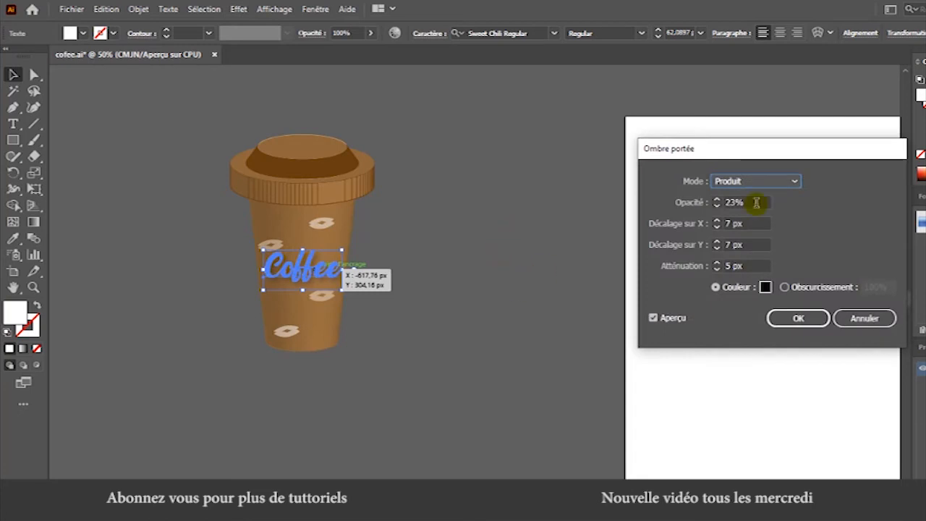
{"action": "left_click", "coordinate": [717, 206]}
{"action": "left_click", "coordinate": [717, 206]}
{"action": "left_click", "coordinate": [716, 206]}
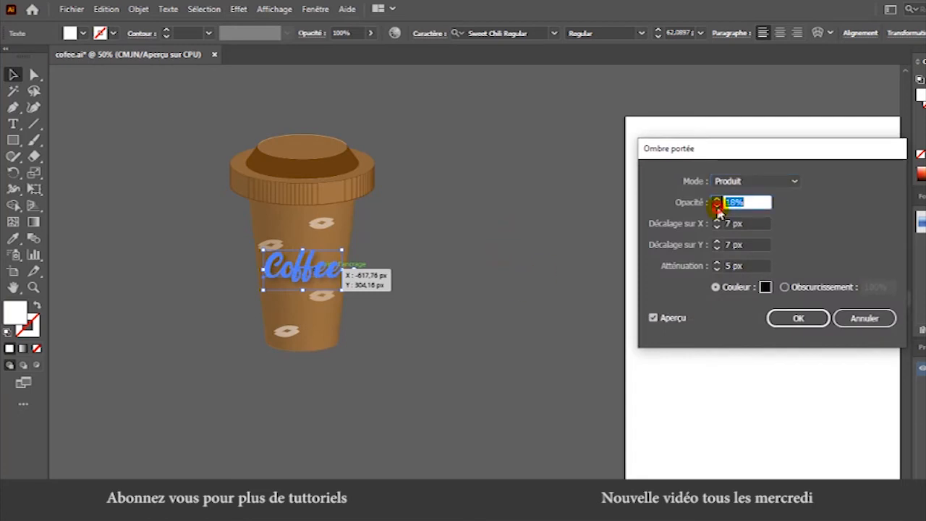
{"action": "left_click", "coordinate": [717, 206]}
{"action": "left_click", "coordinate": [811, 319]}
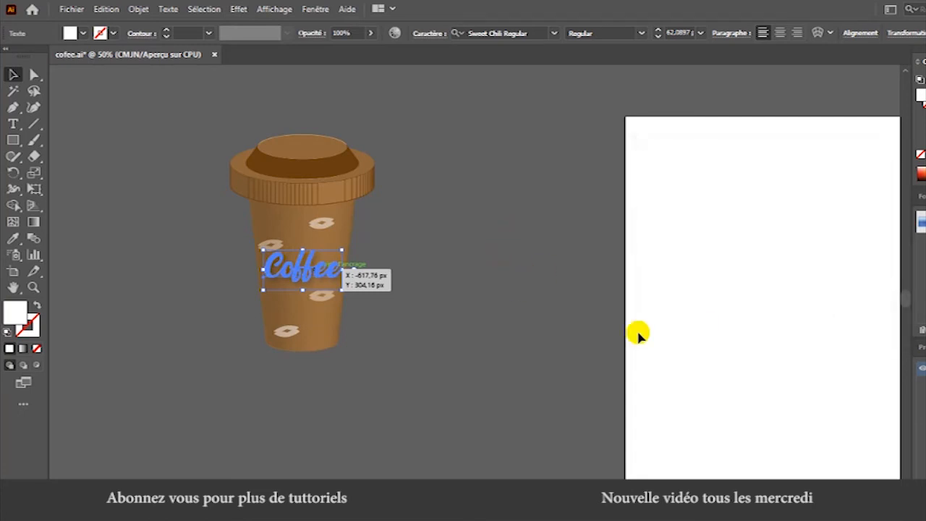
{"action": "left_click", "coordinate": [547, 345]}
{"action": "left_click_drag", "start_coordinate": [194, 103], "coordinate": [379, 372]}
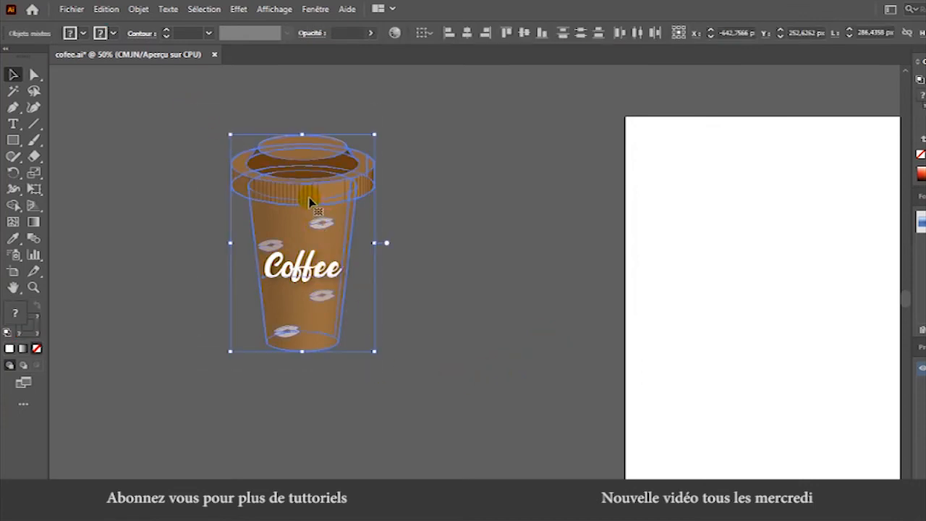
{"action": "left_click", "coordinate": [448, 235]}
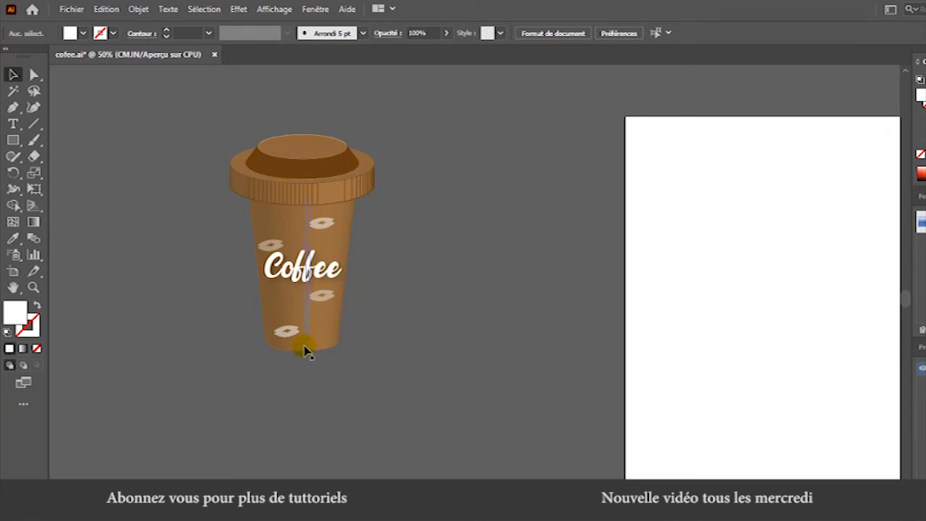
{"action": "left_click", "coordinate": [306, 351]}
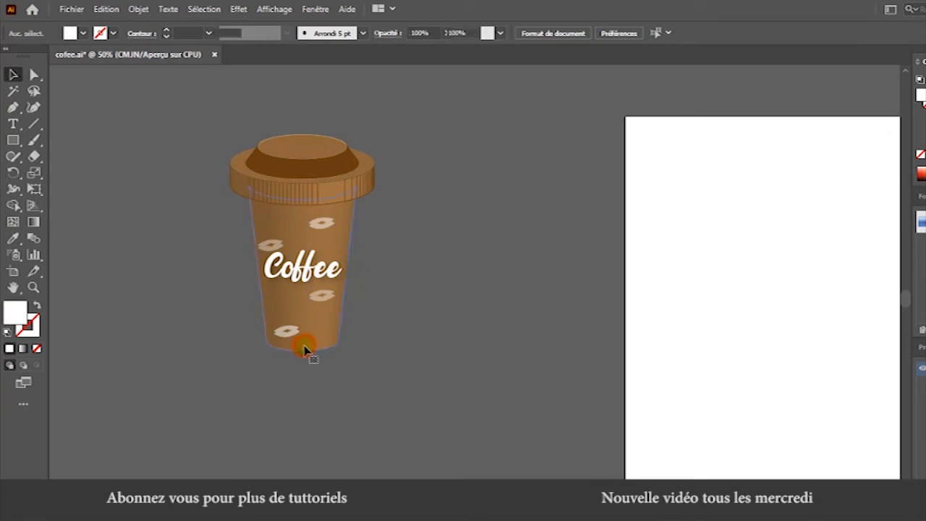
{"action": "left_click", "coordinate": [428, 263]}
Recolor the top face of the lid's wide rim with a lighter tan brown swatch.
{"action": "left_click", "coordinate": [365, 173]}
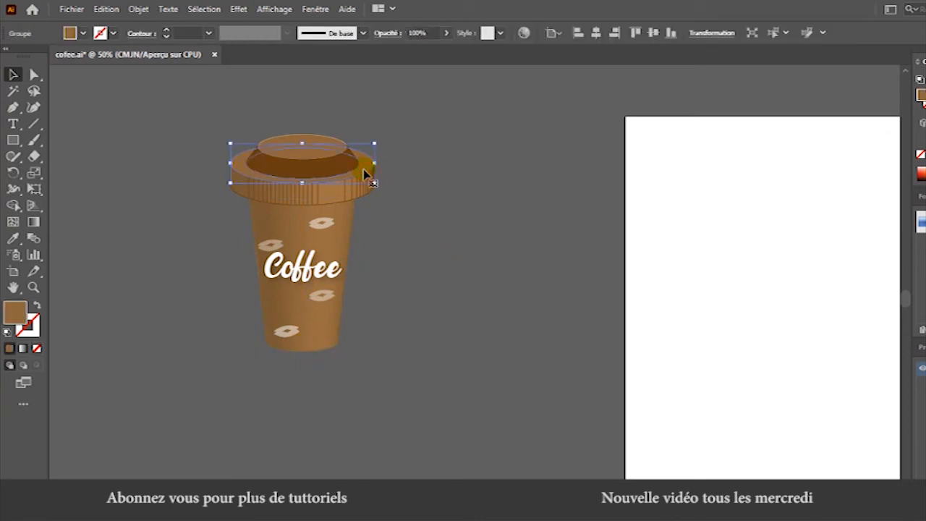
{"action": "left_click", "coordinate": [83, 33]}
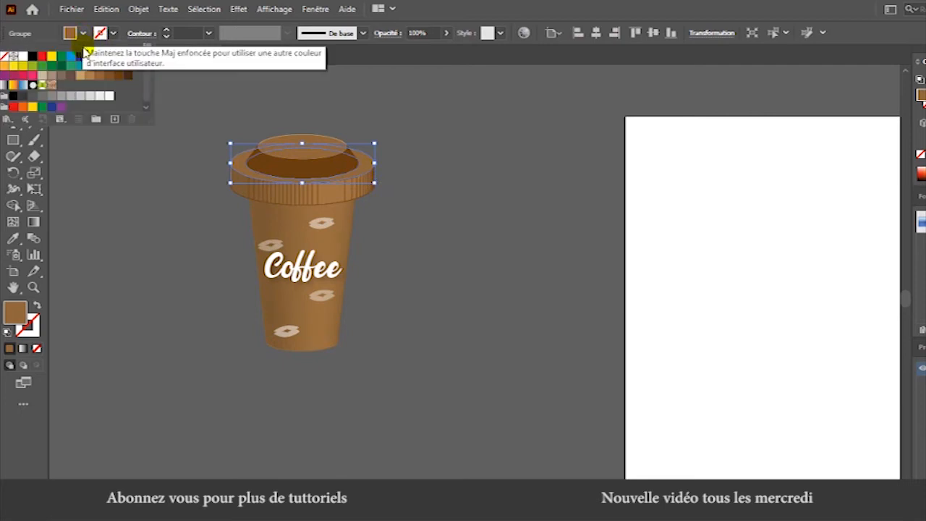
{"action": "left_click", "coordinate": [79, 77]}
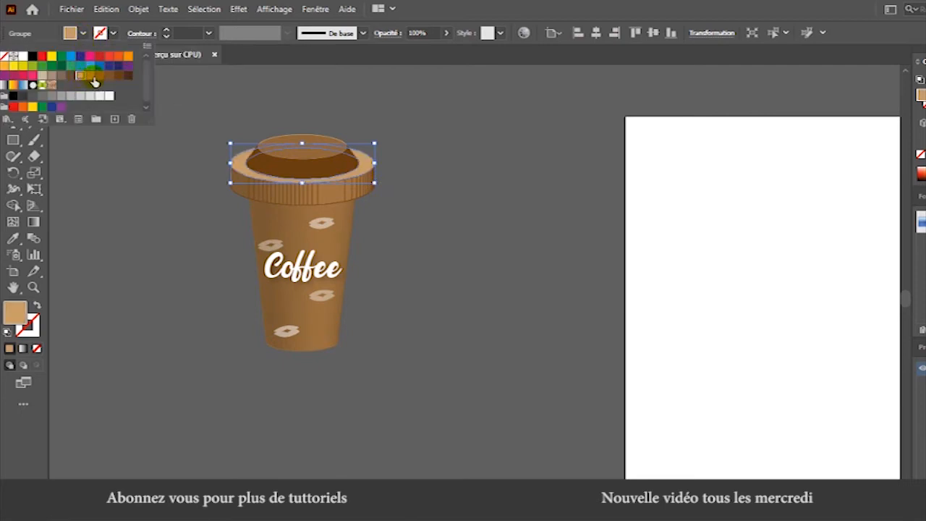
{"action": "left_click", "coordinate": [459, 269]}
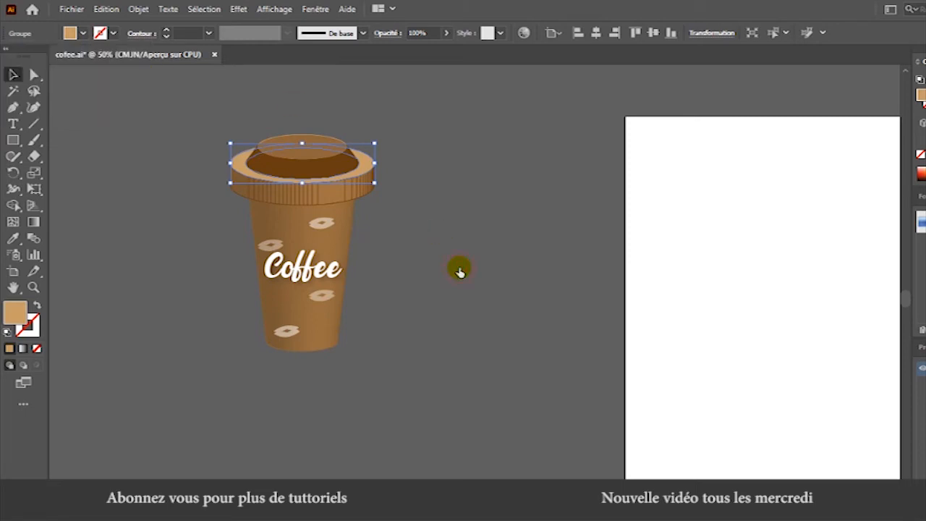
Group all parts of the coffee cup, including its lid, beans and "Coffee" text, into one object.
{"action": "left_click_drag", "start_coordinate": [209, 107], "coordinate": [386, 355]}
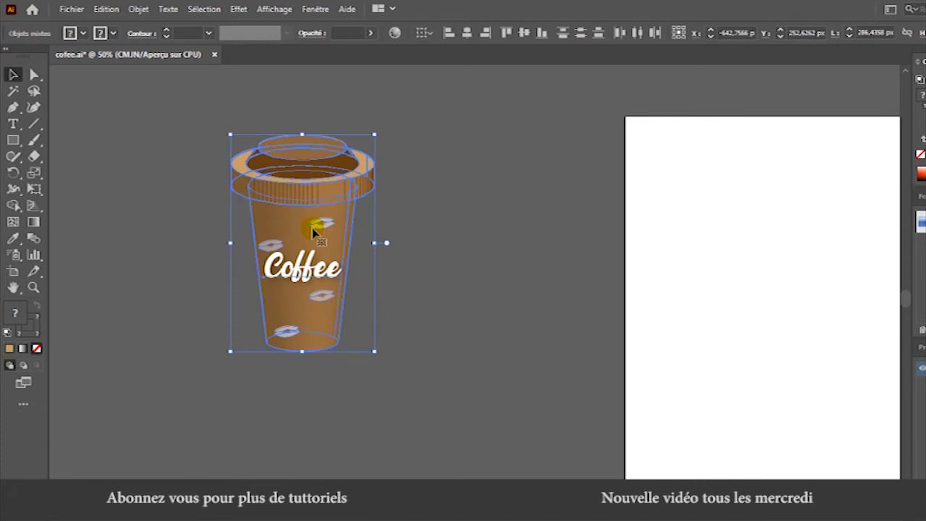
{"action": "right_click", "coordinate": [313, 230]}
{"action": "left_click", "coordinate": [358, 330]}
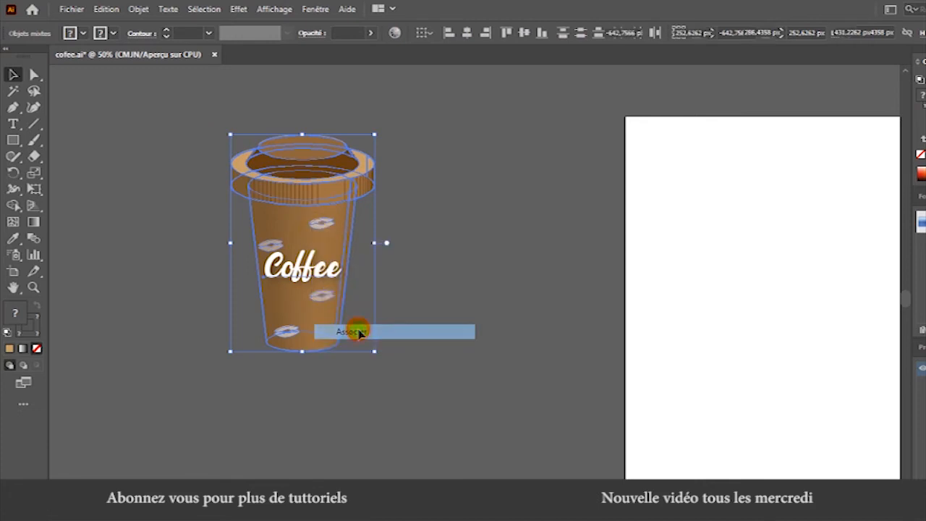
Duplicate the grouped cup twice, placing one copy on each side of the original in a row.
{"action": "key", "text": "ctrl+minus"}
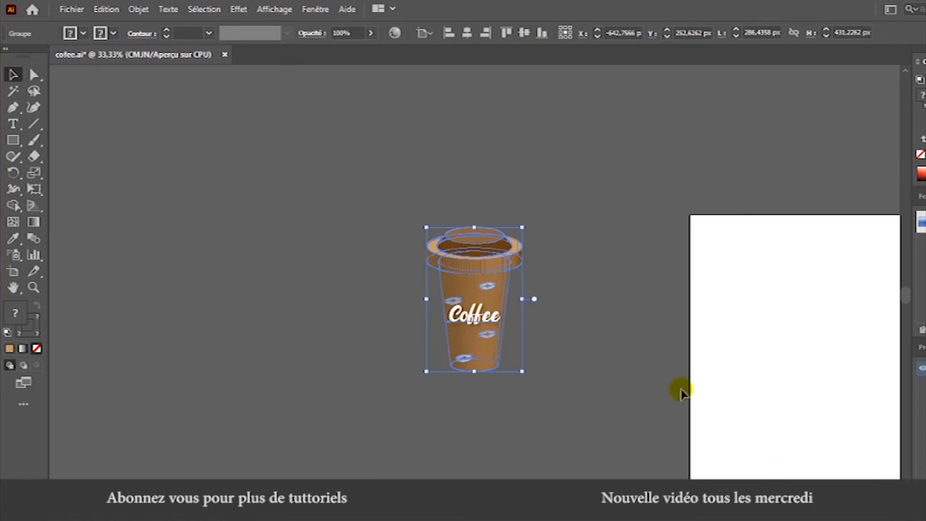
{"action": "key", "text": "h"}
{"action": "left_click_drag", "start_coordinate": [731, 369], "coordinate": [504, 309]}
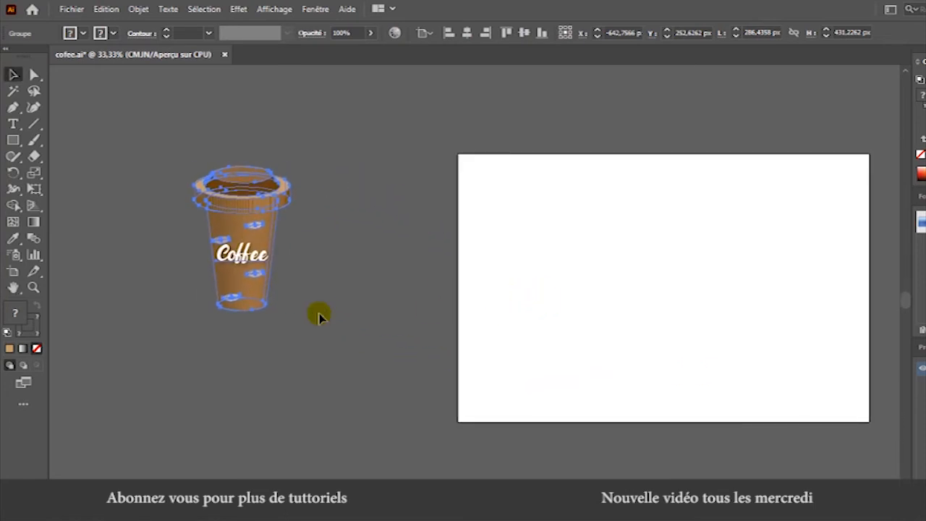
{"action": "left_click", "coordinate": [316, 341]}
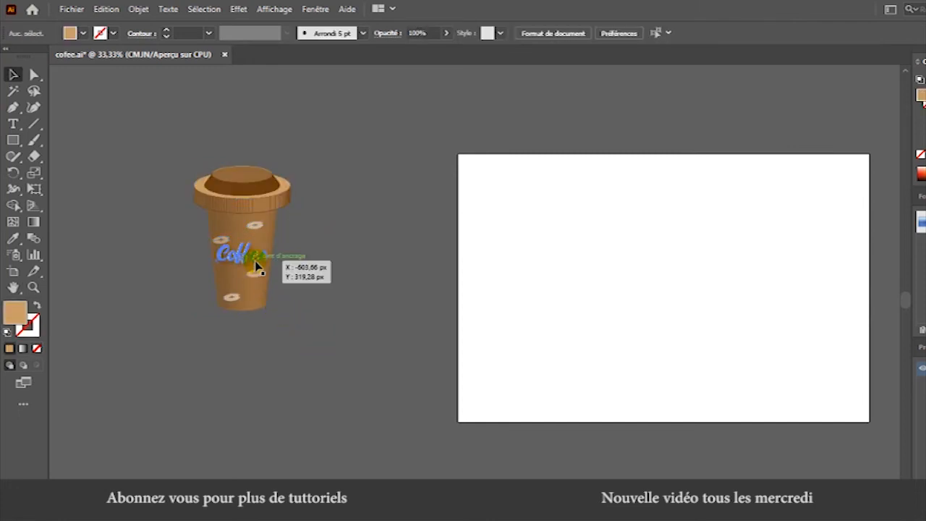
{"action": "left_click_drag", "start_coordinate": [257, 266], "coordinate": [362, 263]}
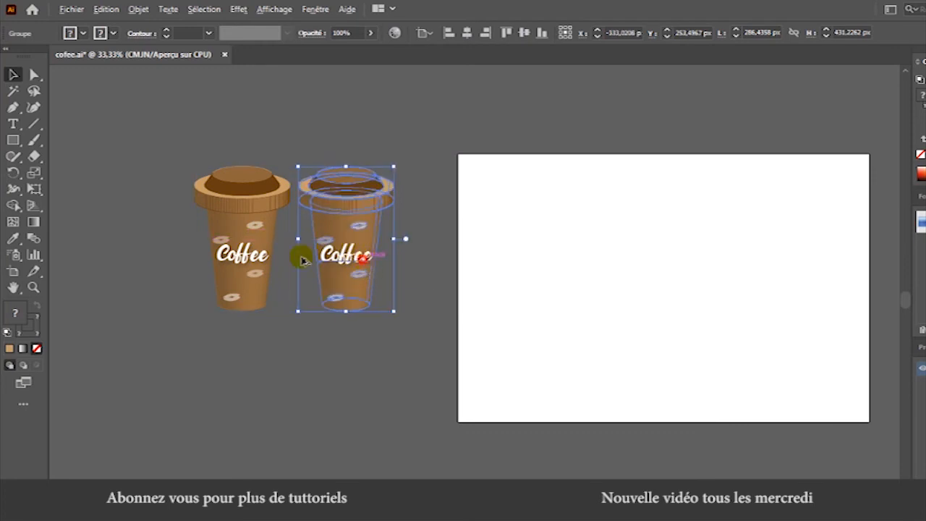
{"action": "left_click_drag", "start_coordinate": [303, 260], "coordinate": [155, 260]}
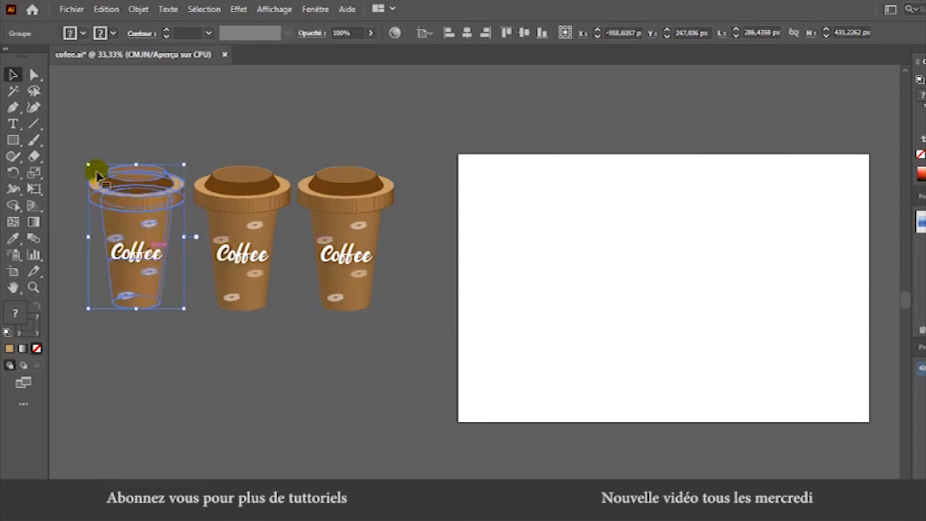
Move all three cups together onto the white artboard, roughly in its middle.
{"action": "left_click_drag", "start_coordinate": [82, 145], "coordinate": [409, 335]}
{"action": "left_click_drag", "start_coordinate": [252, 275], "coordinate": [681, 334]}
{"action": "left_click", "coordinate": [636, 475]}
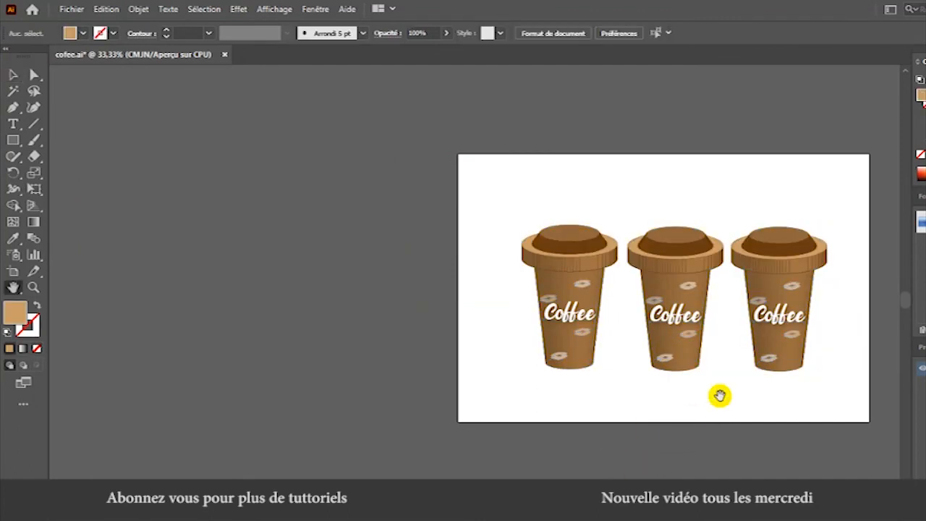
Draw a rectangle covering the whole artboard and send it to the back, behind the three cups.
{"action": "left_click_drag", "start_coordinate": [744, 384], "coordinate": [586, 364]}
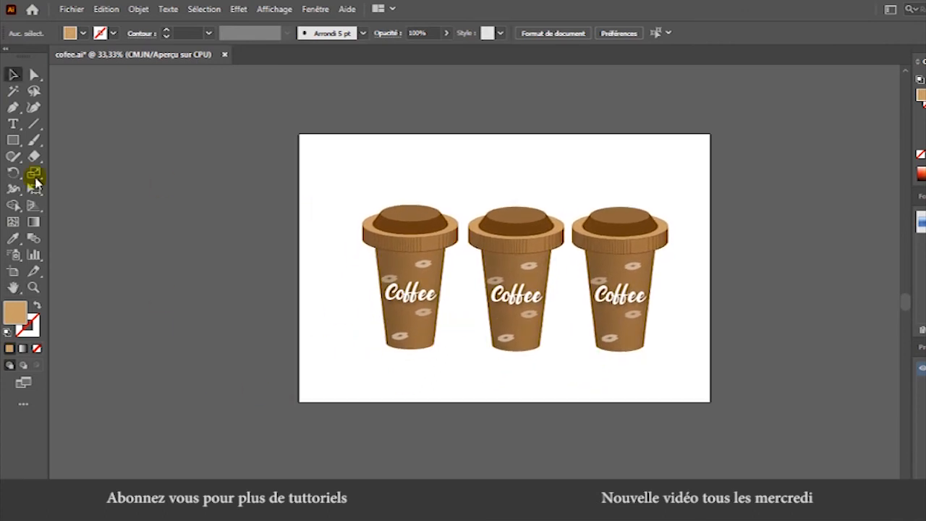
{"action": "left_click", "coordinate": [13, 141]}
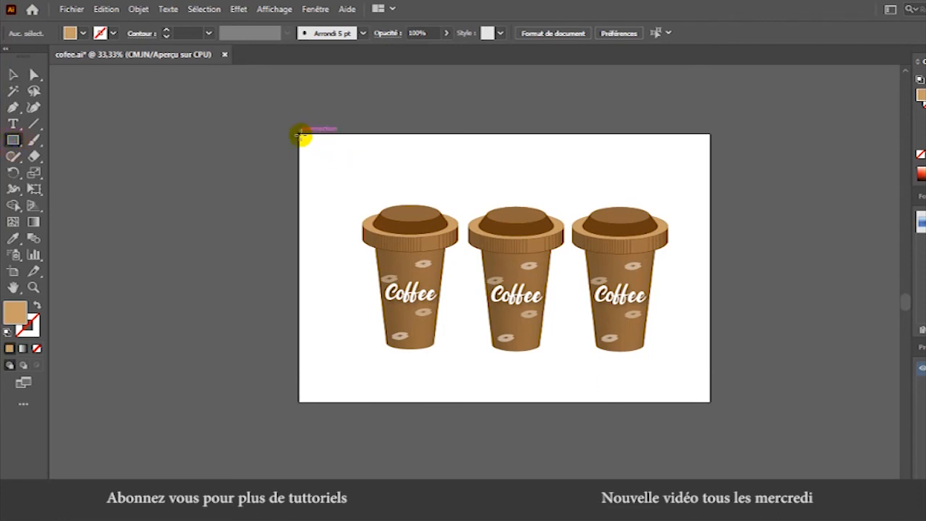
{"action": "left_click_drag", "start_coordinate": [299, 132], "coordinate": [709, 402]}
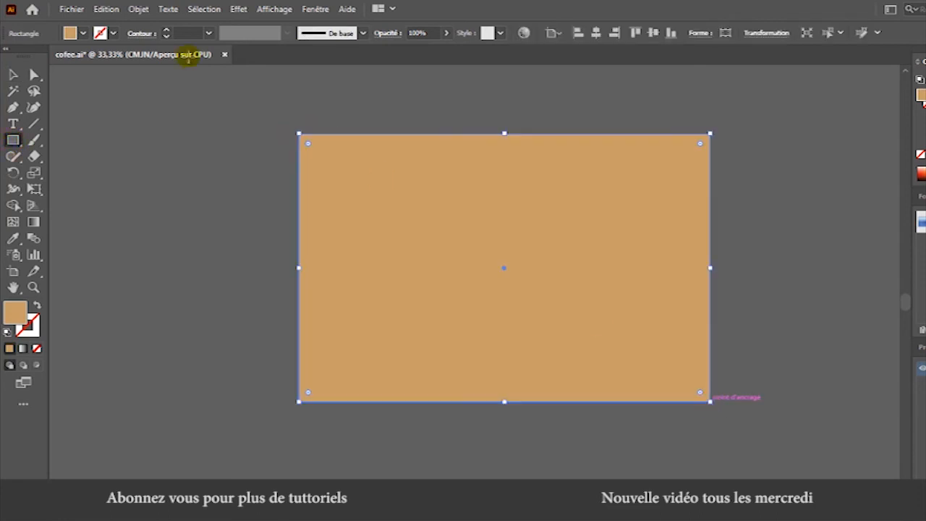
{"action": "left_click", "coordinate": [12, 78]}
{"action": "right_click", "coordinate": [517, 151]}
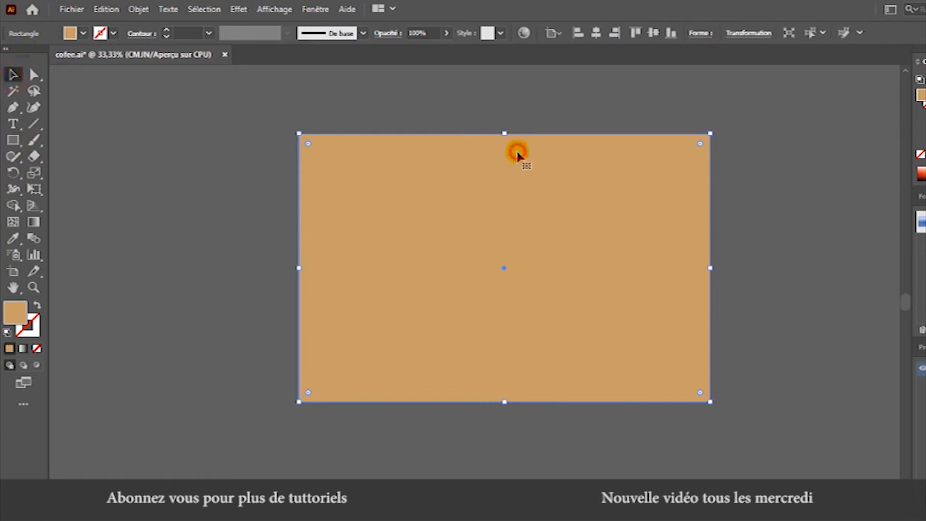
{"action": "mouse_move", "coordinate": [661, 399]}
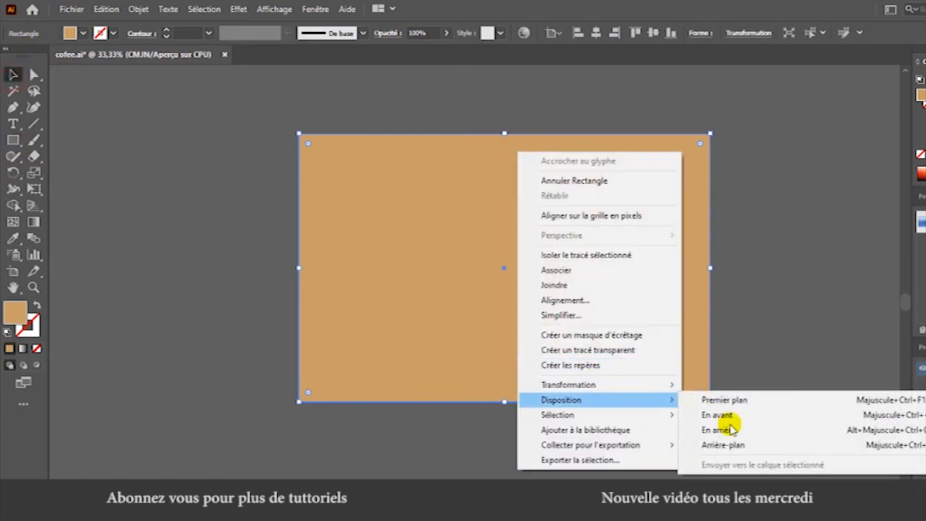
{"action": "left_click", "coordinate": [739, 445]}
{"action": "left_click", "coordinate": [771, 316]}
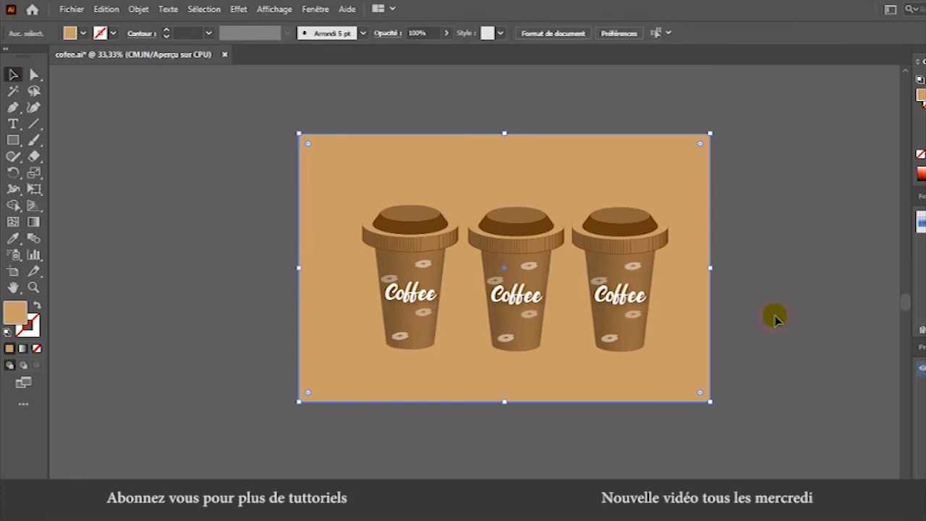
Fill the background rectangle with the brown swatch C=30 M=50 J=75 N=10 after trying darker browns.
{"action": "left_click", "coordinate": [688, 391]}
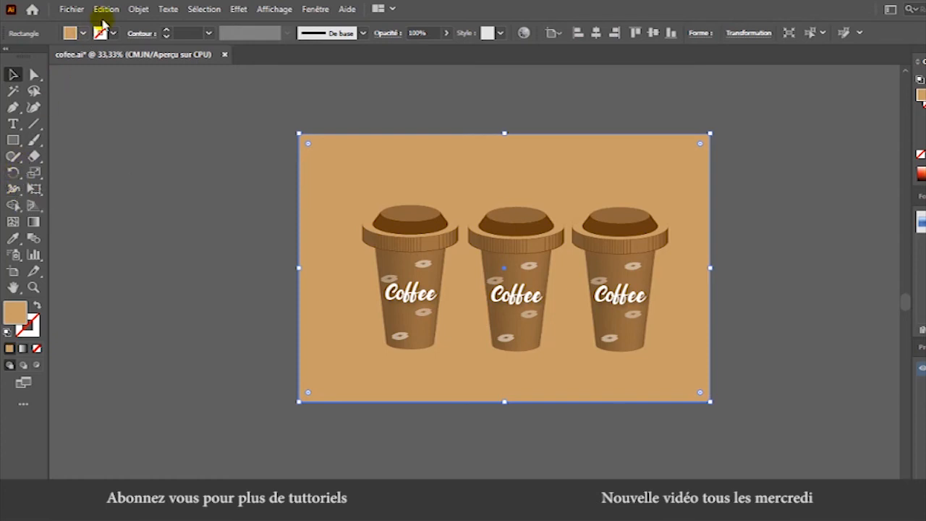
{"action": "left_click", "coordinate": [84, 34]}
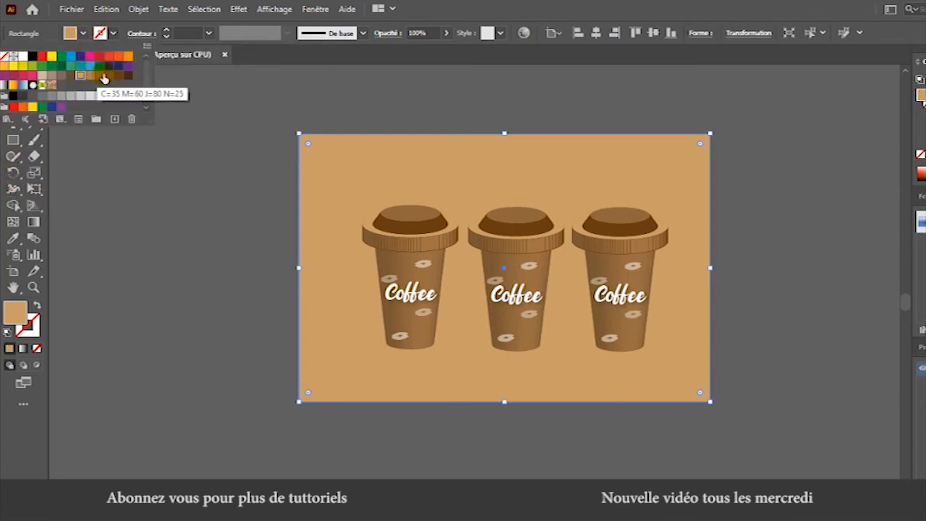
{"action": "left_click", "coordinate": [109, 77]}
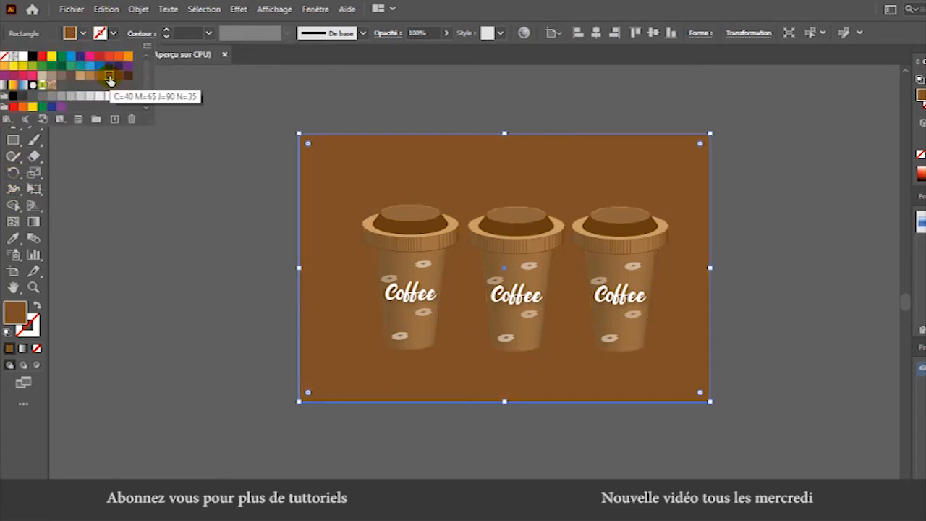
{"action": "left_click", "coordinate": [95, 77]}
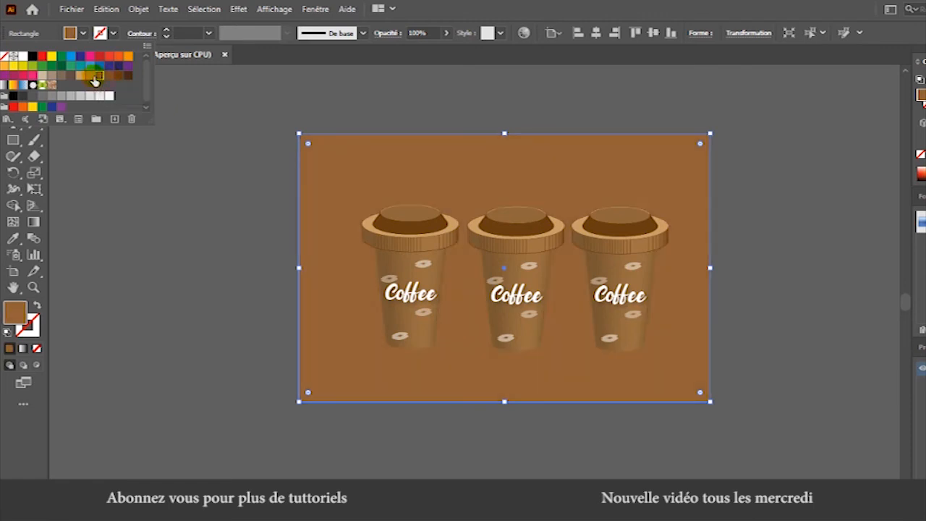
{"action": "left_click", "coordinate": [88, 76]}
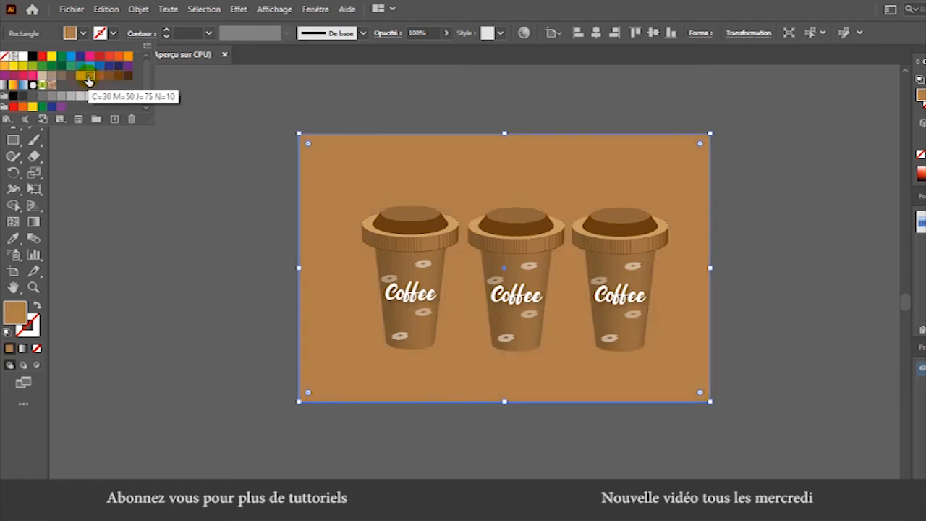
{"action": "left_click", "coordinate": [839, 260]}
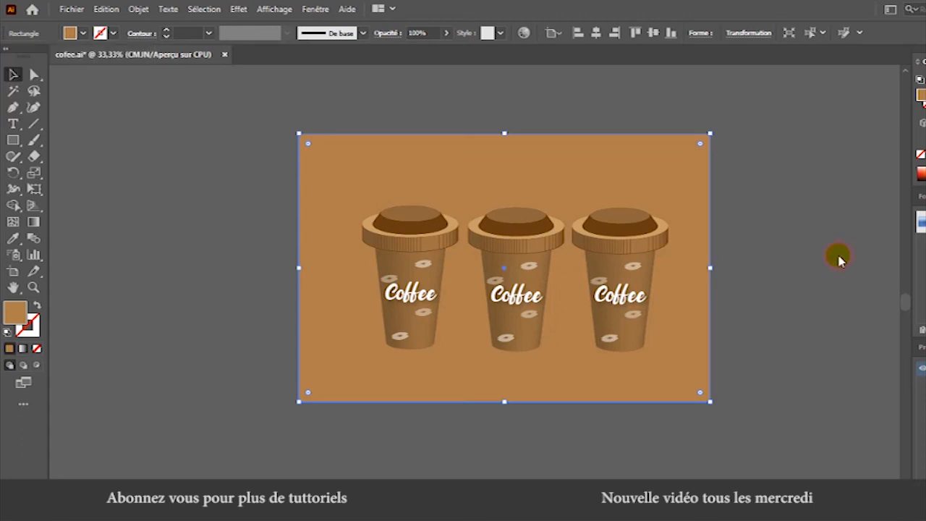
{"action": "left_click", "coordinate": [819, 309]}
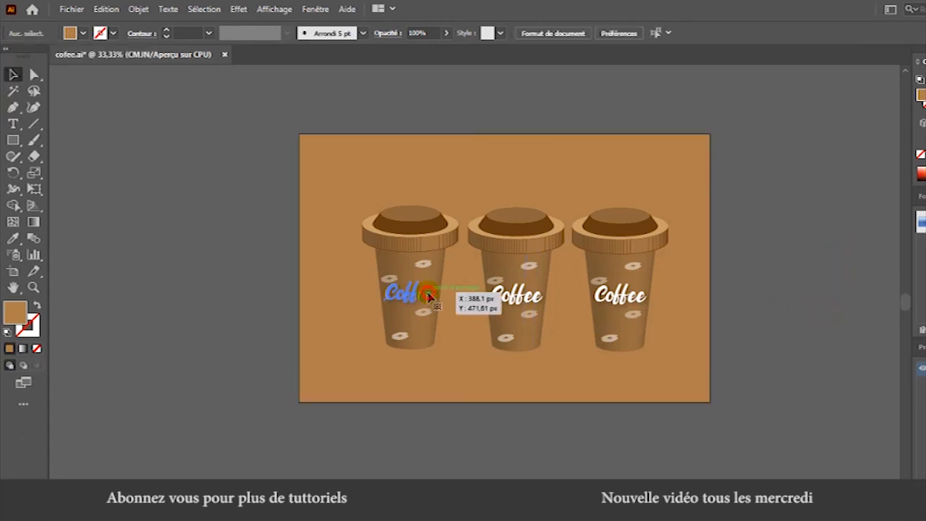
Apply a black Multiply drop shadow to the leftmost cup with 17% opacity, 7 px X and Y offsets and 5 px blur.
{"action": "left_click", "coordinate": [431, 293]}
{"action": "left_click", "coordinate": [241, 9]}
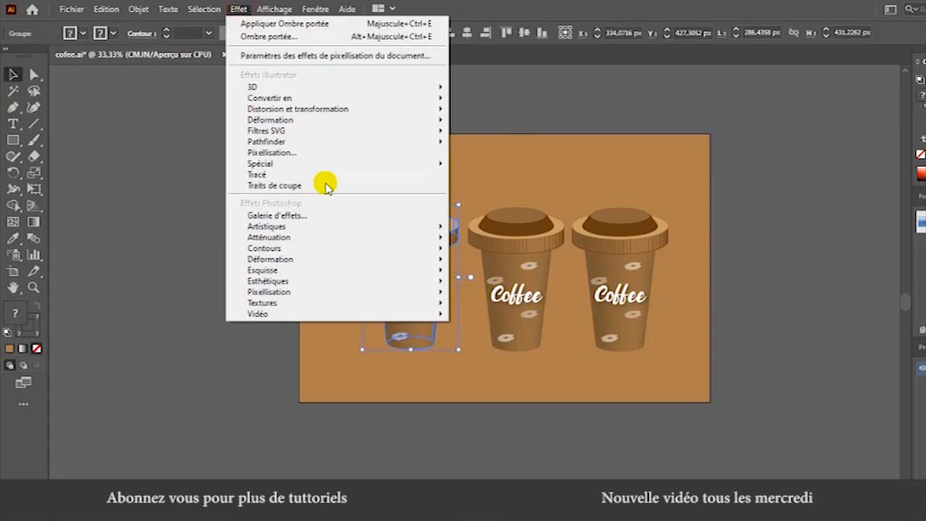
{"action": "mouse_move", "coordinate": [331, 165]}
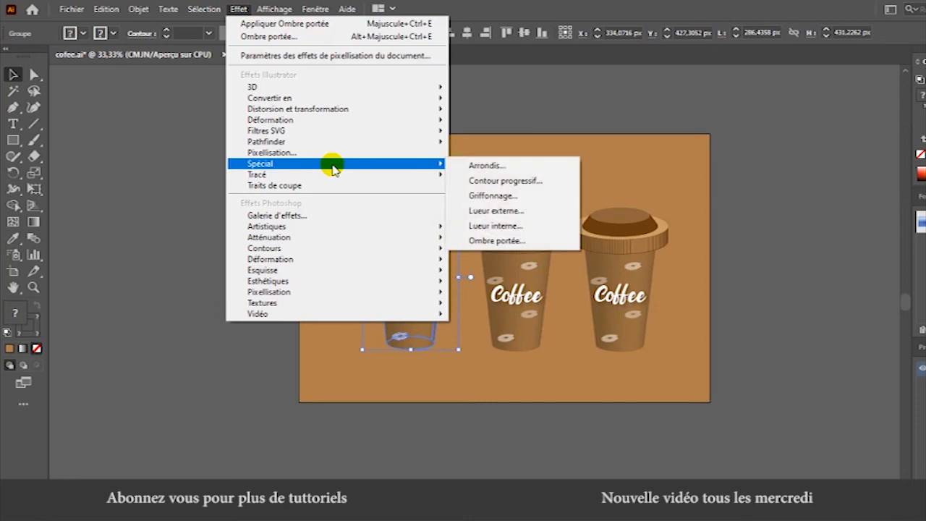
{"action": "left_click", "coordinate": [484, 240]}
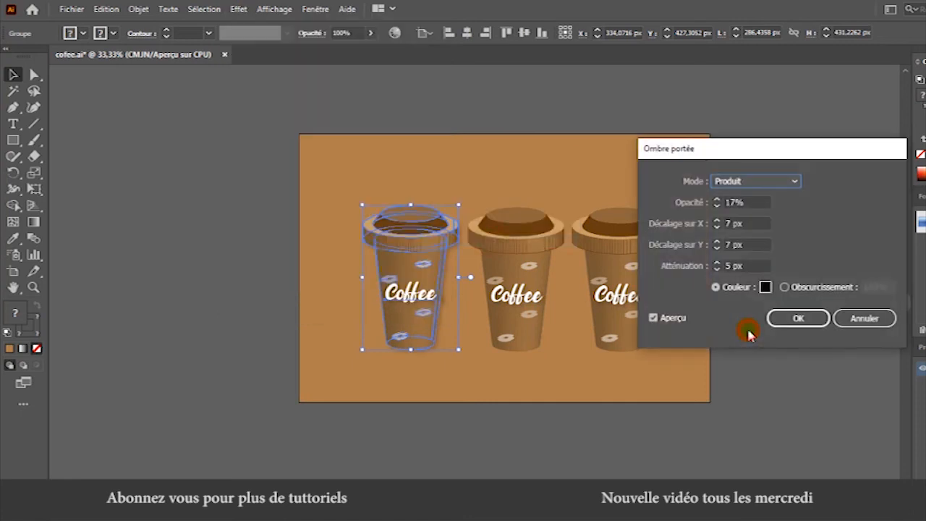
{"action": "left_click", "coordinate": [795, 319]}
{"action": "left_click", "coordinate": [672, 350]}
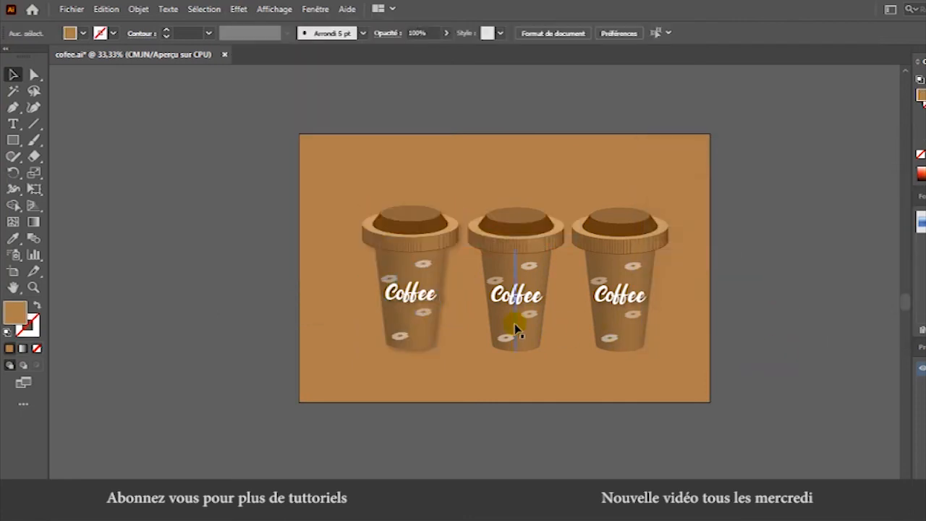
Apply the same drop shadow to the middle cup, with 17% opacity, 7 px offsets and 5 px blur.
{"action": "left_click", "coordinate": [515, 323]}
{"action": "left_click", "coordinate": [240, 9]}
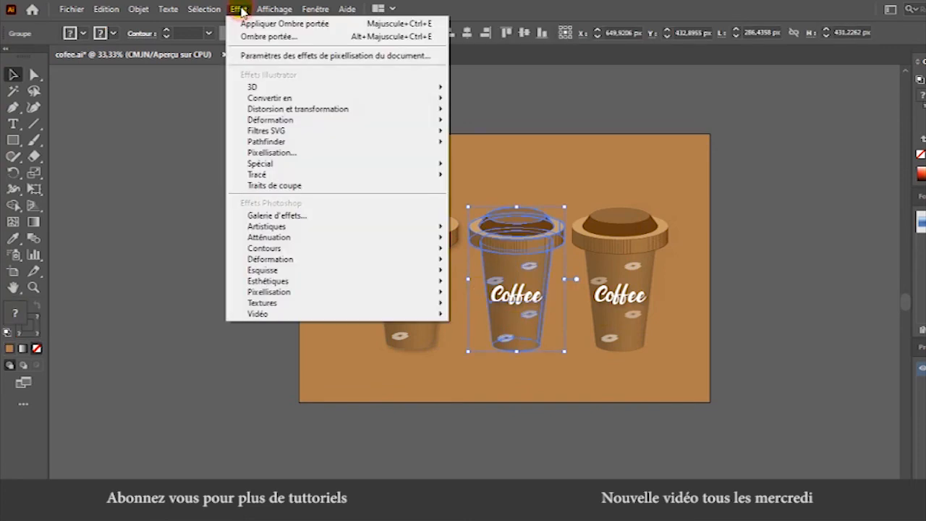
{"action": "mouse_move", "coordinate": [325, 163]}
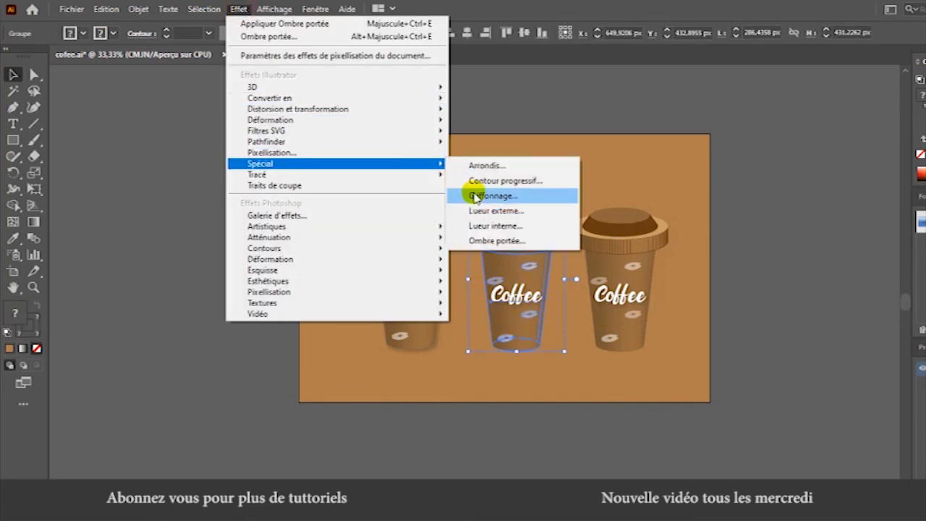
{"action": "left_click", "coordinate": [506, 239]}
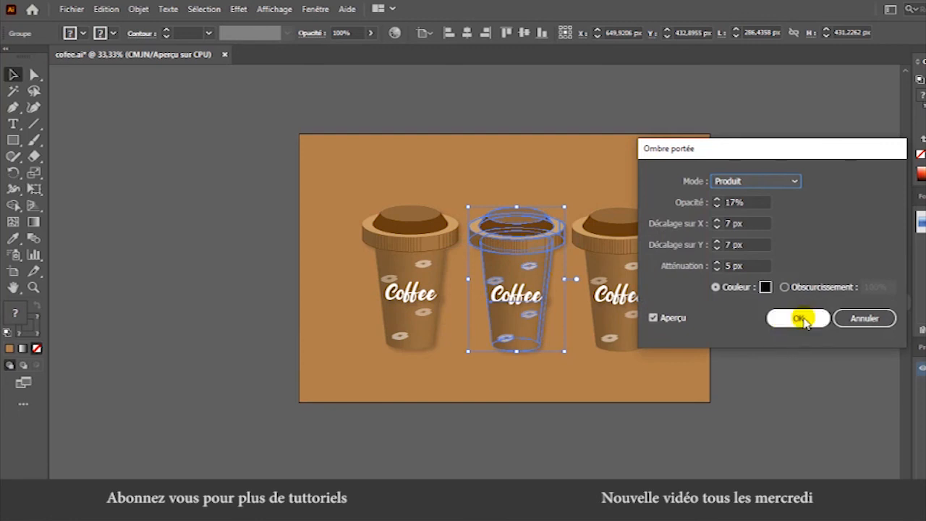
{"action": "left_click", "coordinate": [795, 318]}
Give the rightmost cup a matching drop shadow with 17% opacity, 7 px offsets and 5 px blur.
{"action": "left_click", "coordinate": [641, 310]}
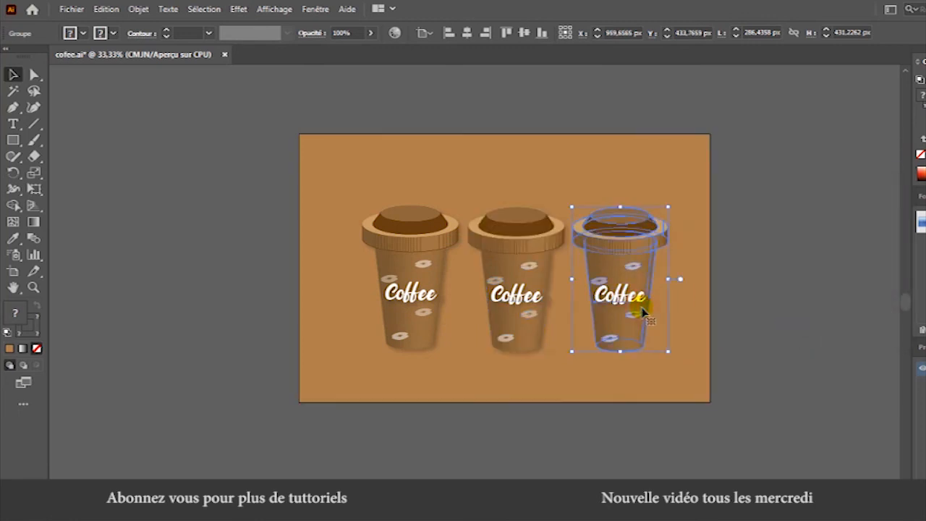
{"action": "left_click", "coordinate": [238, 9]}
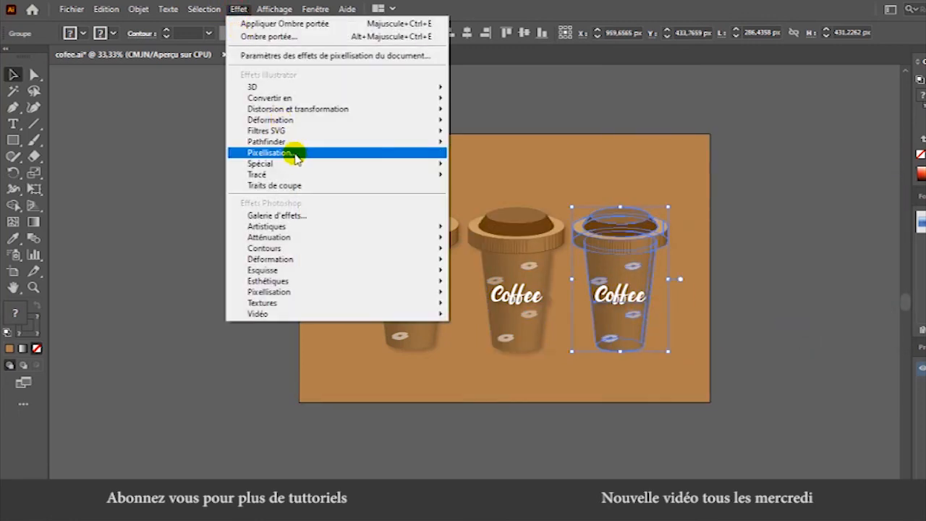
{"action": "mouse_move", "coordinate": [296, 164]}
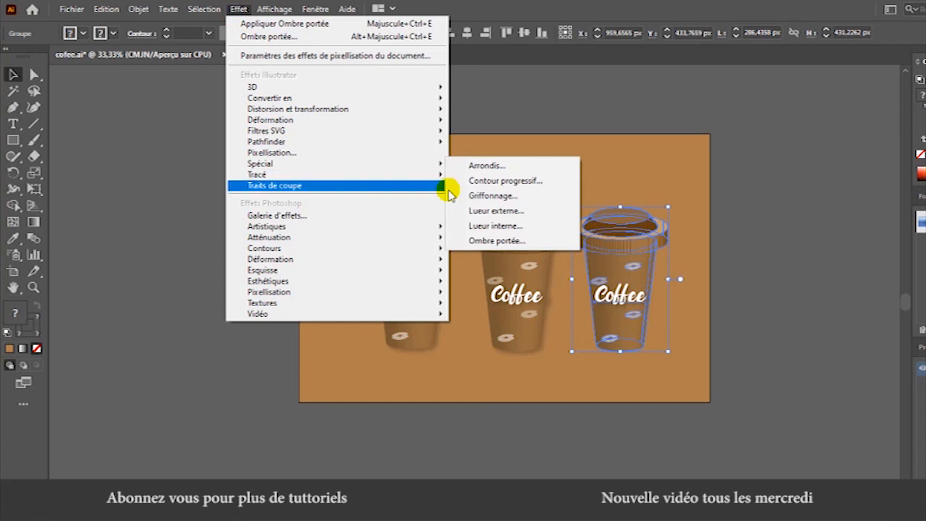
{"action": "left_click", "coordinate": [488, 240]}
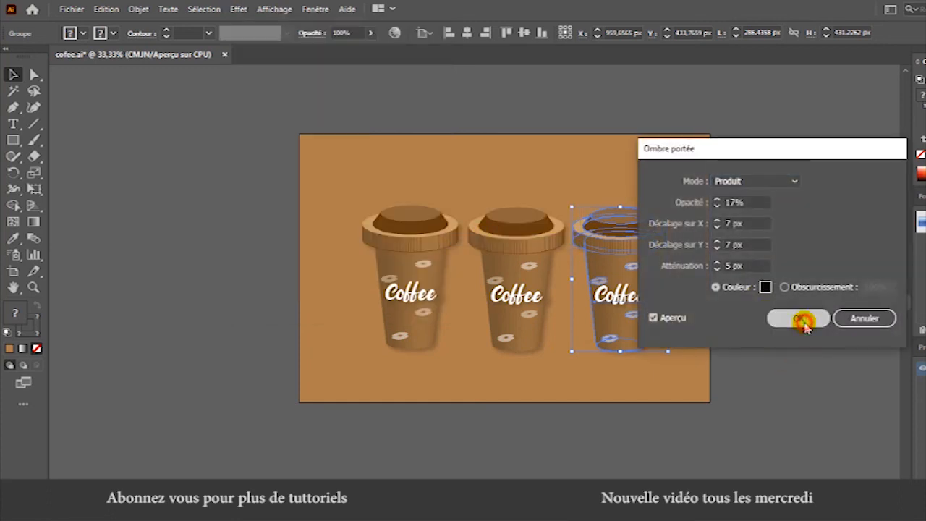
{"action": "left_click", "coordinate": [798, 318]}
{"action": "left_click", "coordinate": [805, 415]}
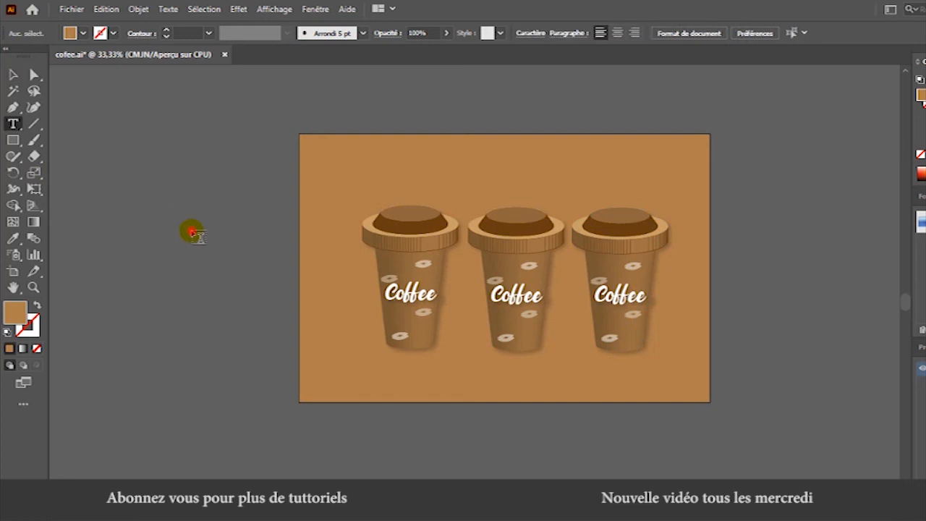
Add the text "Enjoy Yourself" in Sweet Chili Regular, centred above the cups and enlarged to about 85 pt.
{"action": "left_click", "coordinate": [192, 230]}
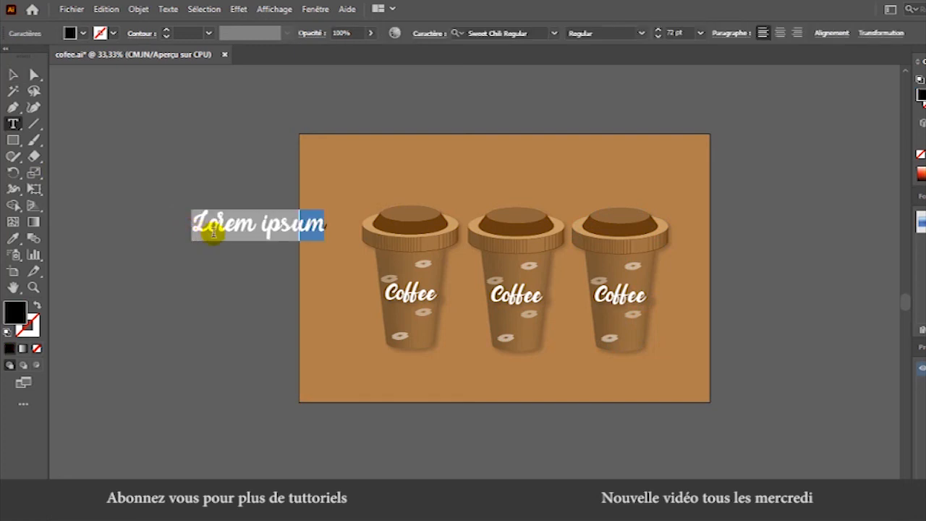
{"action": "type", "text": "E"}
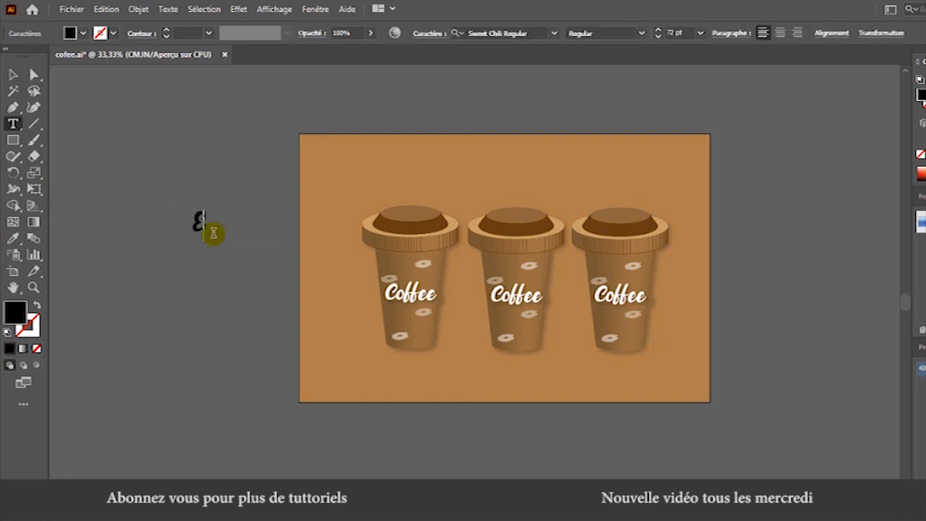
{"action": "type", "text": "njoy Yourself"}
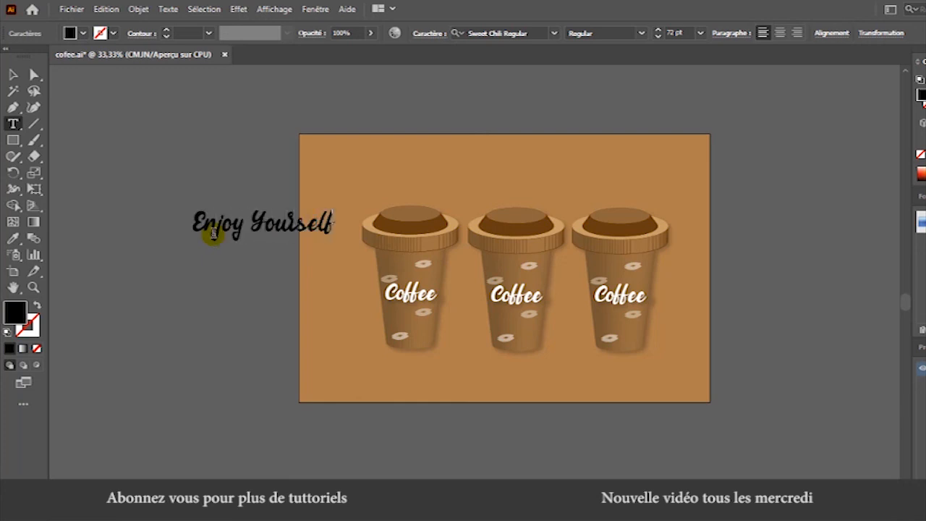
{"action": "left_click", "coordinate": [13, 74]}
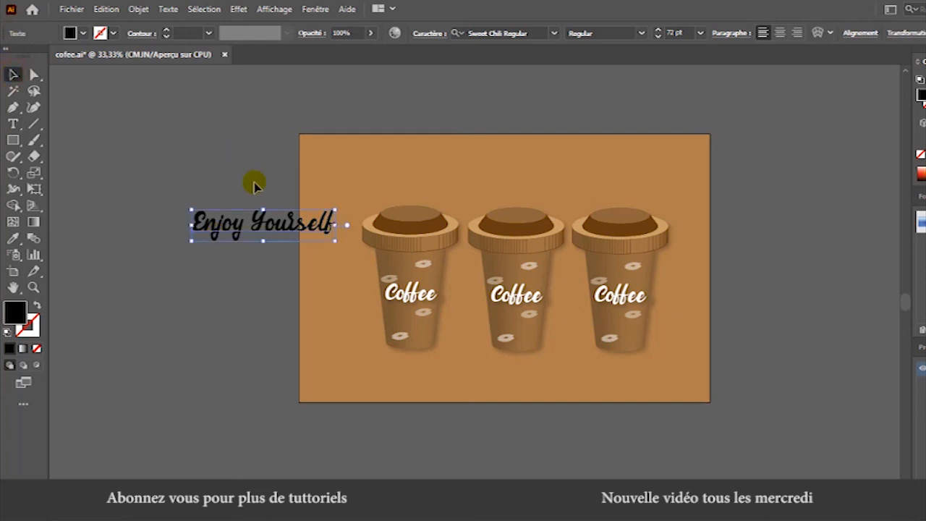
{"action": "left_click_drag", "start_coordinate": [290, 228], "coordinate": [543, 187]}
{"action": "left_click_drag", "start_coordinate": [585, 164], "coordinate": [613, 168]}
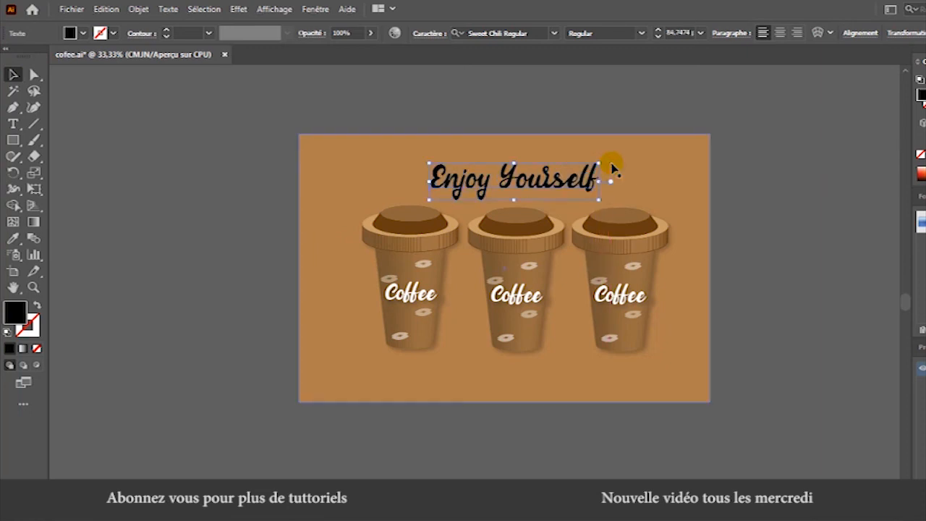
{"action": "left_click", "coordinate": [719, 203]}
Change the fill of the "Enjoy Yourself" text to white.
{"action": "left_click", "coordinate": [568, 173]}
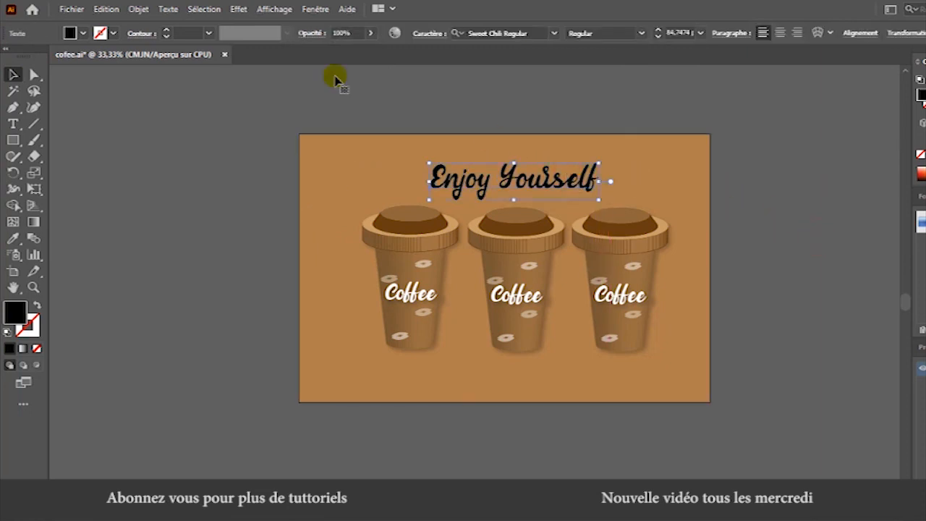
{"action": "left_click", "coordinate": [82, 33]}
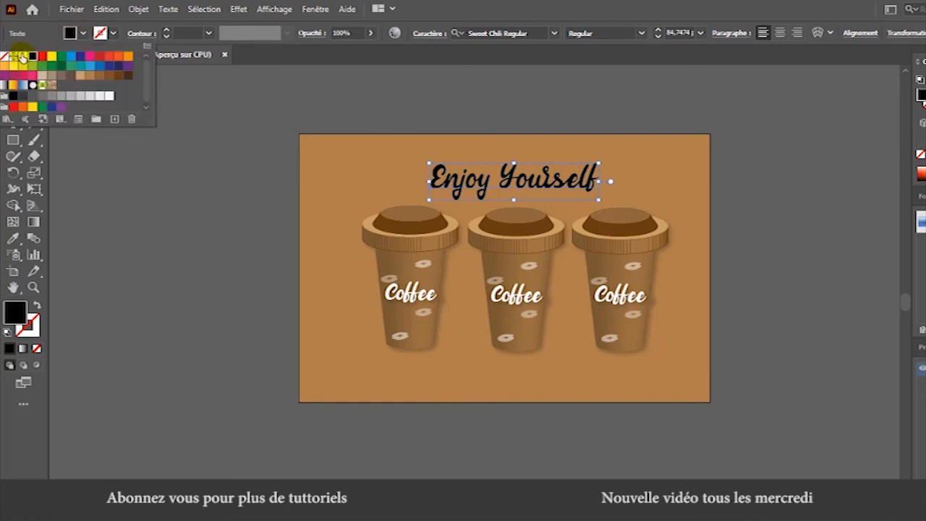
{"action": "left_click", "coordinate": [24, 56]}
Apply a black Multiply drop shadow to the "Enjoy Yourself" text with 17% opacity, 7 px X and Y offsets and 5 px blur.
{"action": "left_click", "coordinate": [240, 10]}
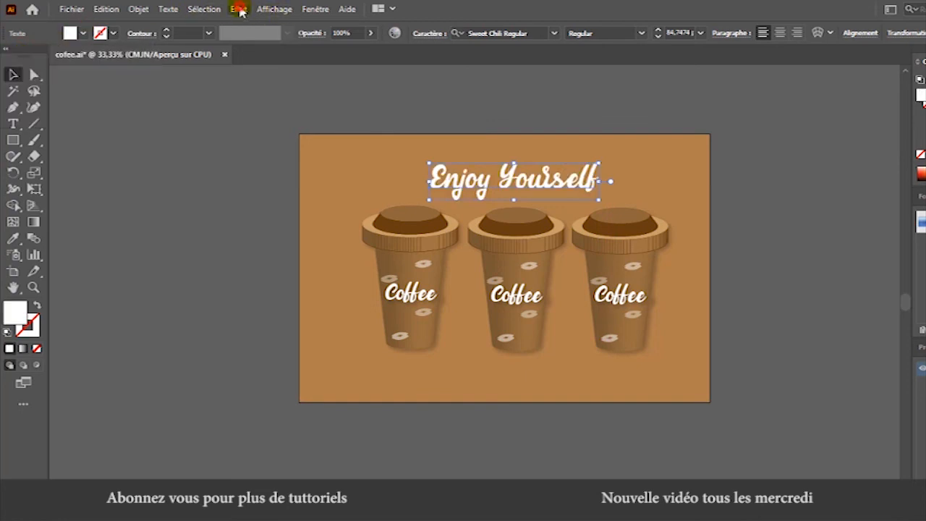
{"action": "left_click", "coordinate": [241, 11]}
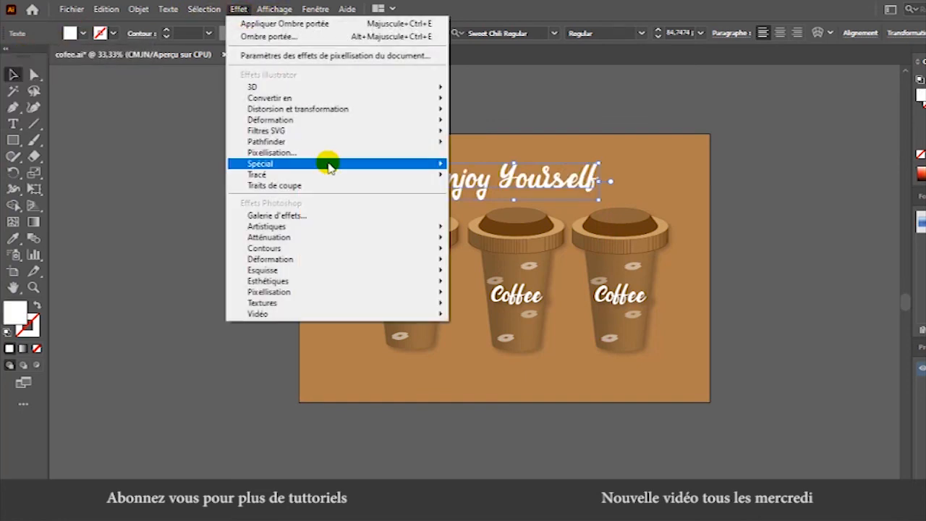
{"action": "mouse_move", "coordinate": [326, 163]}
{"action": "left_click", "coordinate": [518, 241]}
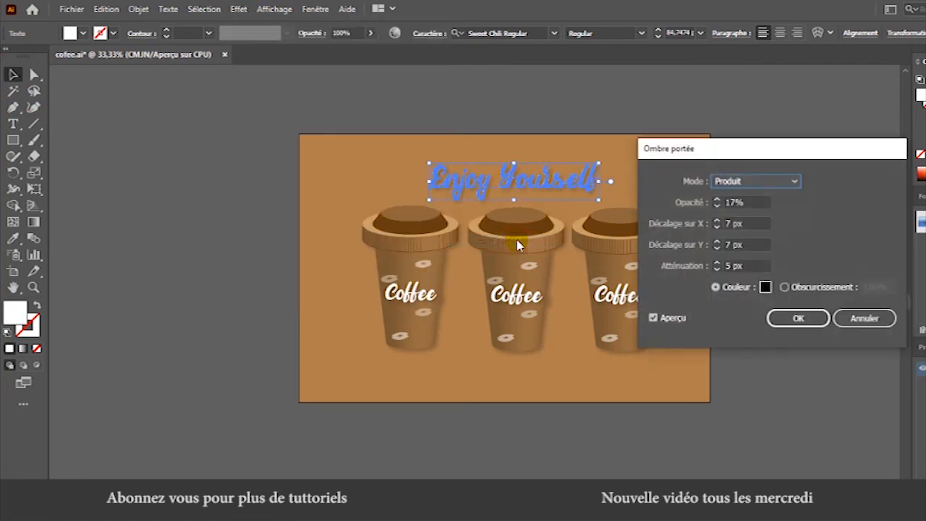
{"action": "left_click", "coordinate": [796, 316]}
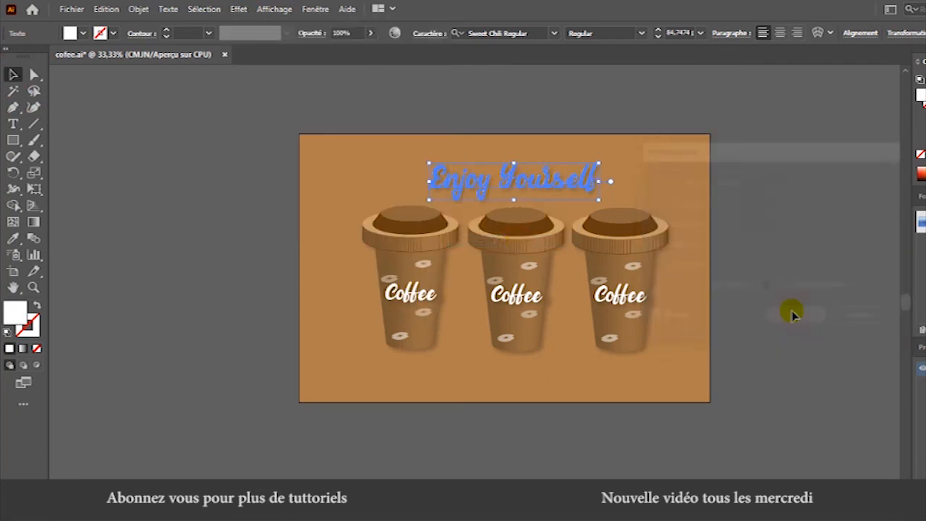
{"action": "left_click", "coordinate": [795, 387]}
{"action": "key", "text": "space"}
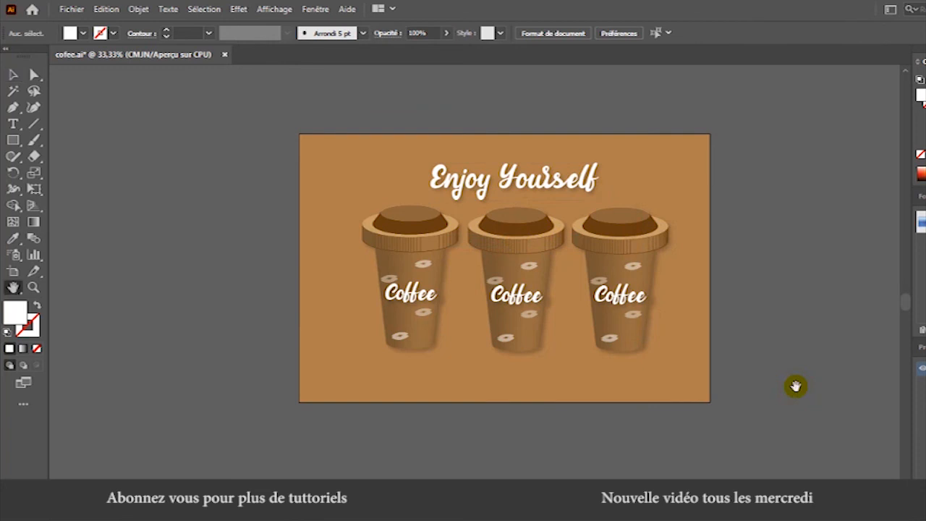
{"action": "left_click_drag", "start_coordinate": [691, 354], "coordinate": [673, 370]}
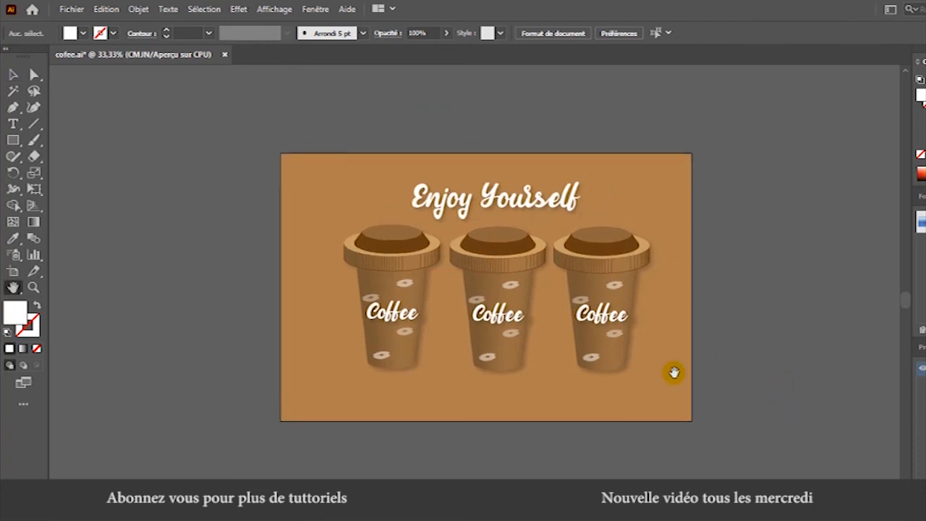
{"action": "key", "text": "ctrl+plus"}
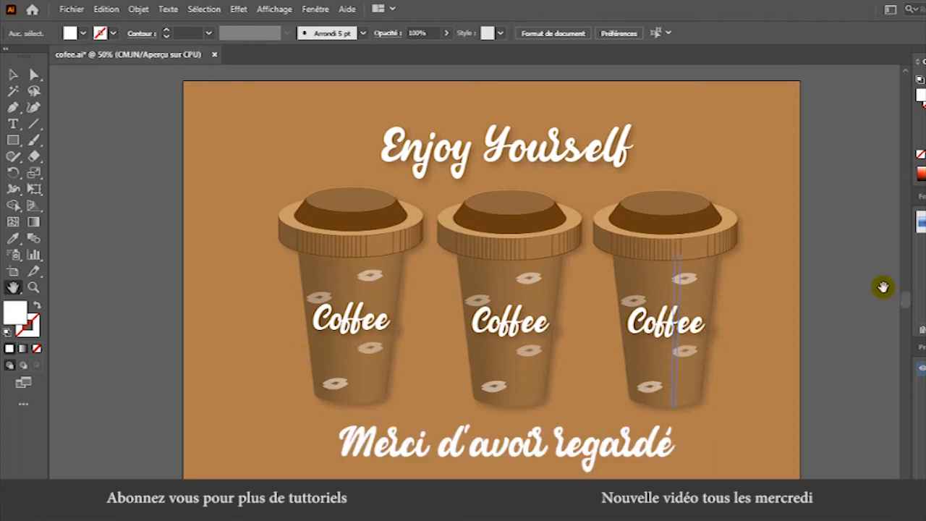
{"action": "key", "text": "v"}
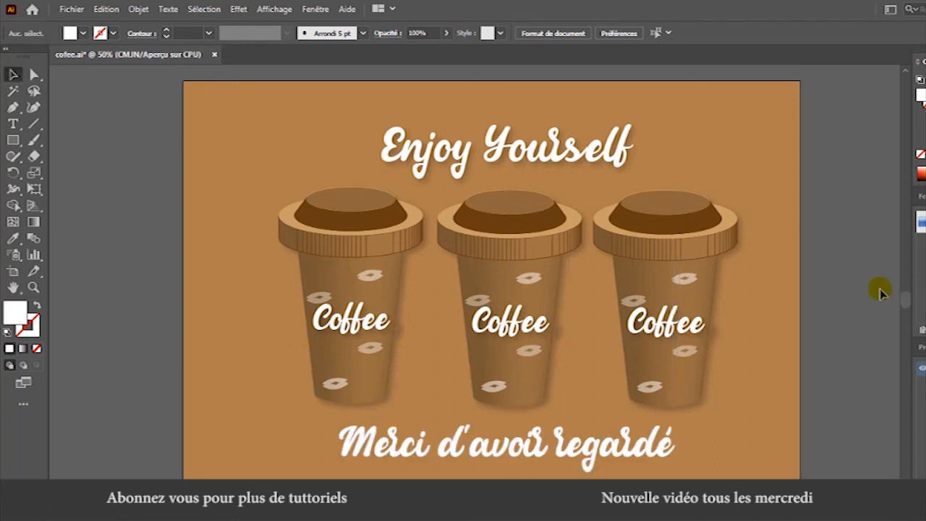